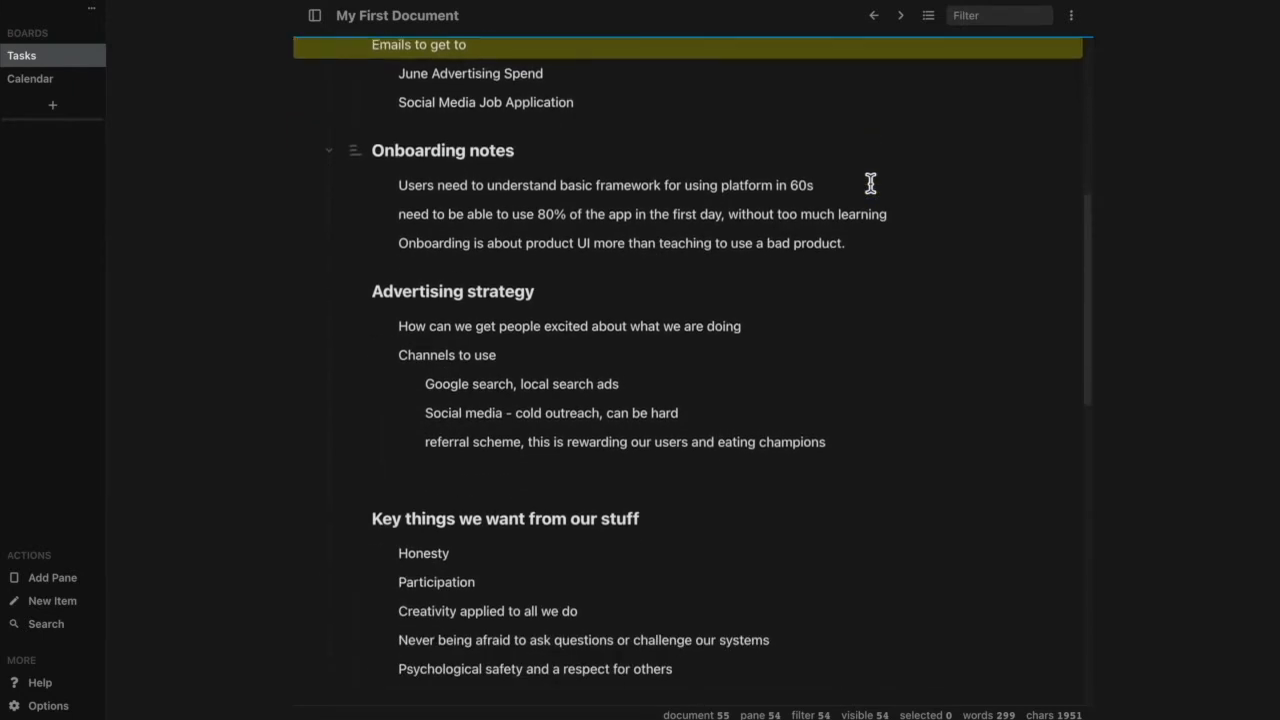
{"action": "scroll", "coordinate": [870, 190], "scroll_direction": "down", "scroll_amount": 4}
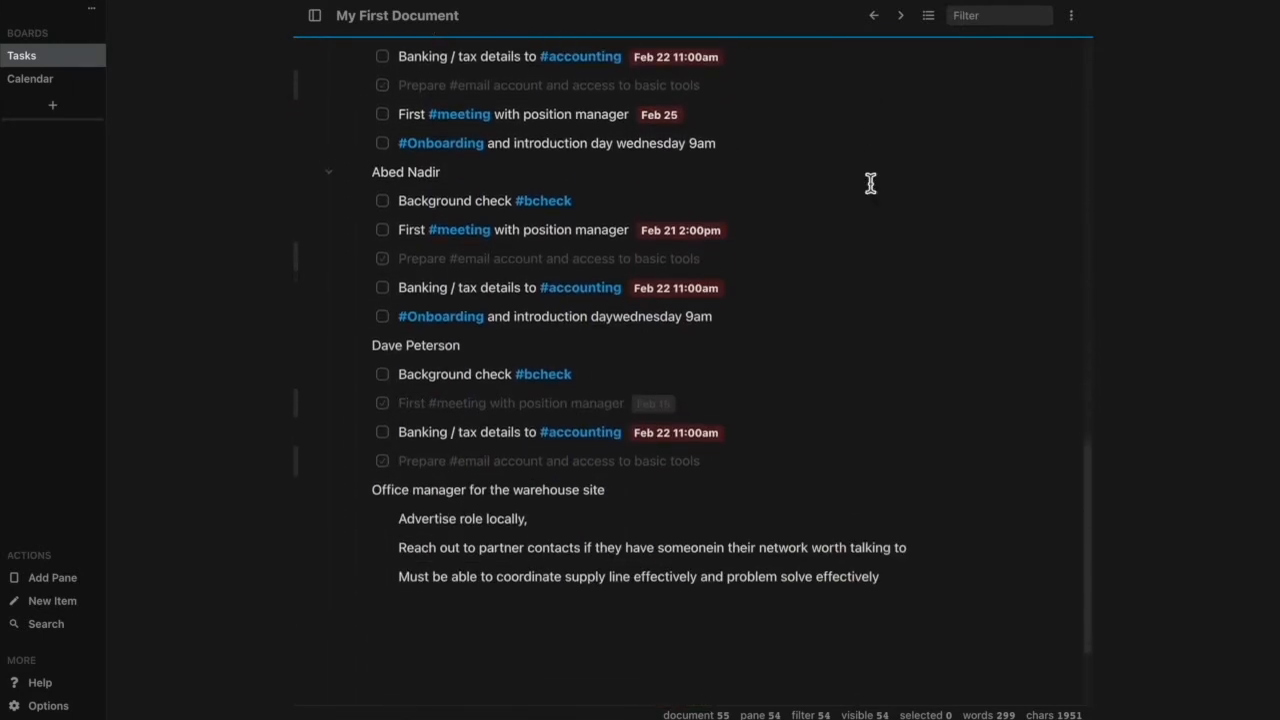
Look over the document's sections, the available filter criteria, and the view and grouping options.
{"action": "scroll", "coordinate": [870, 183], "scroll_direction": "up", "scroll_amount": 3}
{"action": "scroll", "coordinate": [870, 183], "scroll_direction": "up", "scroll_amount": 7}
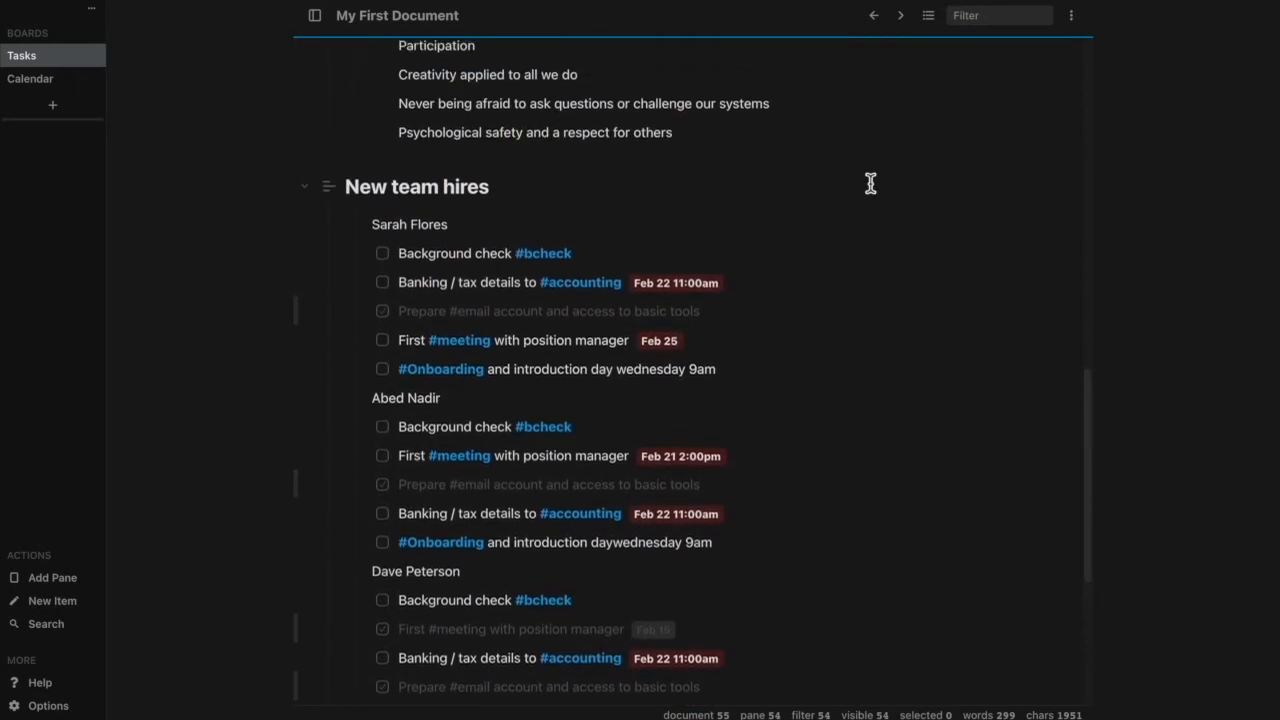
{"action": "scroll", "coordinate": [870, 183], "scroll_direction": "up", "scroll_amount": 8}
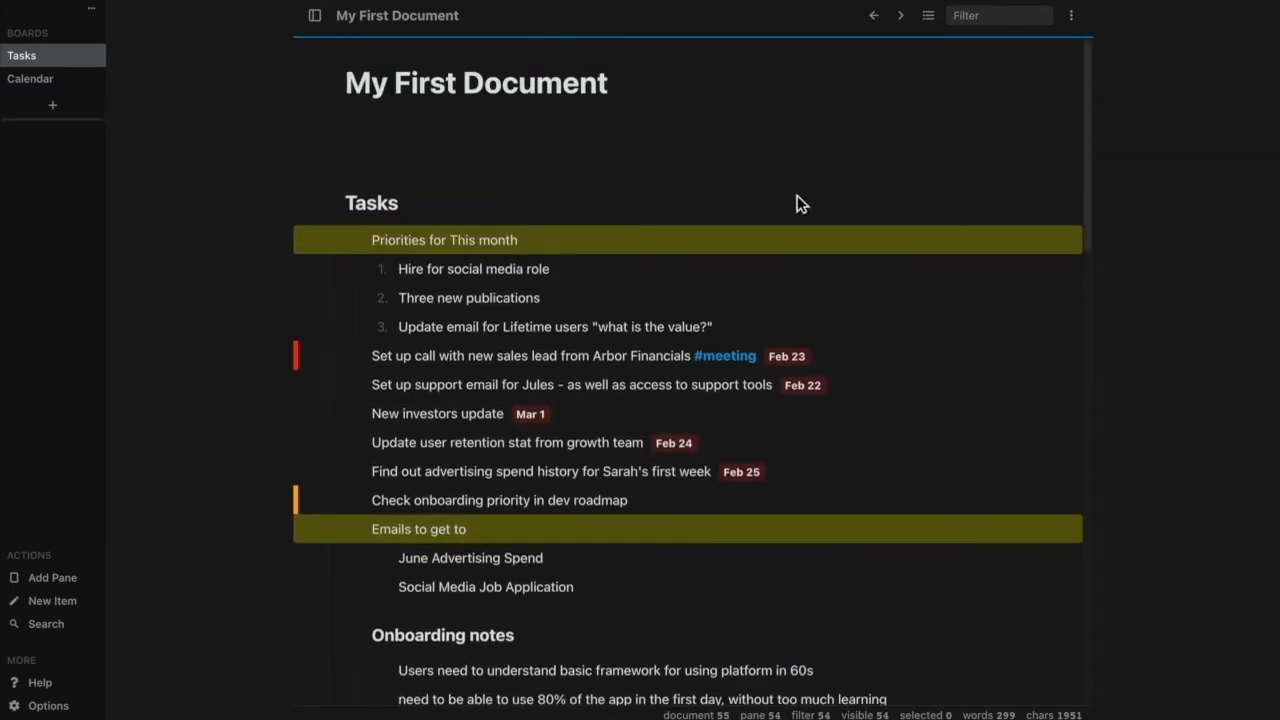
{"action": "left_click", "coordinate": [978, 16]}
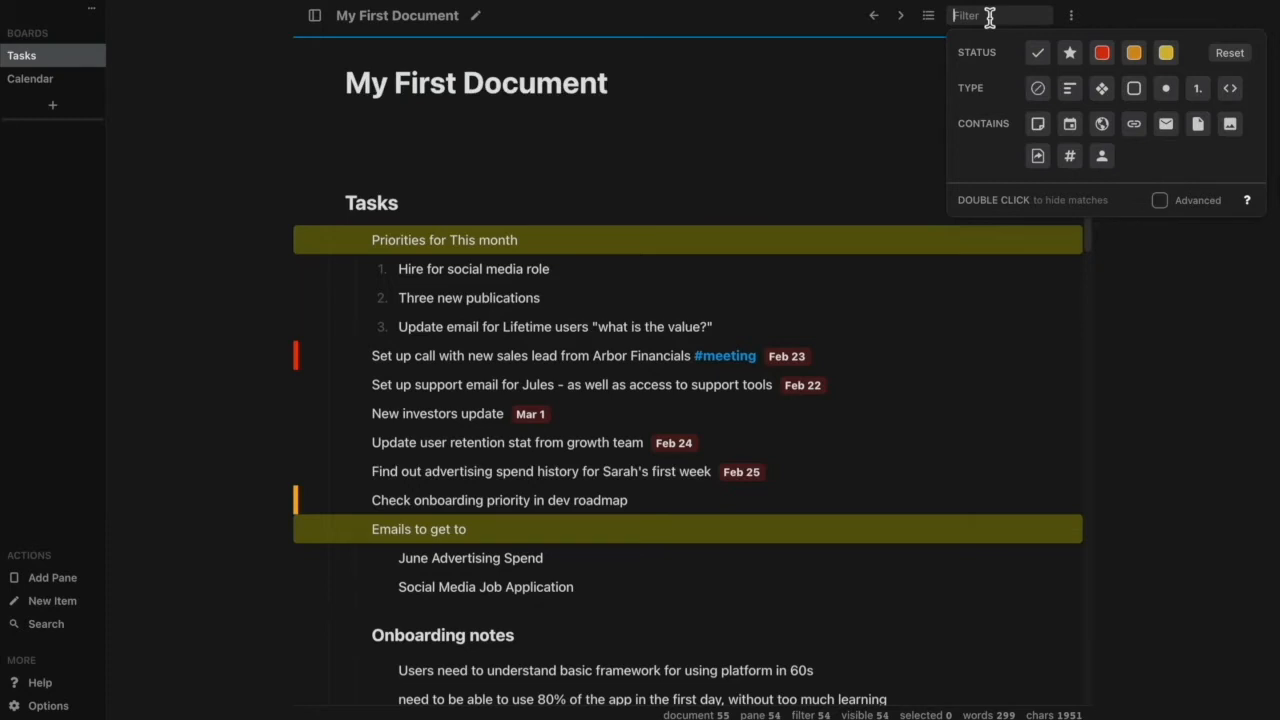
{"action": "left_click", "coordinate": [860, 194]}
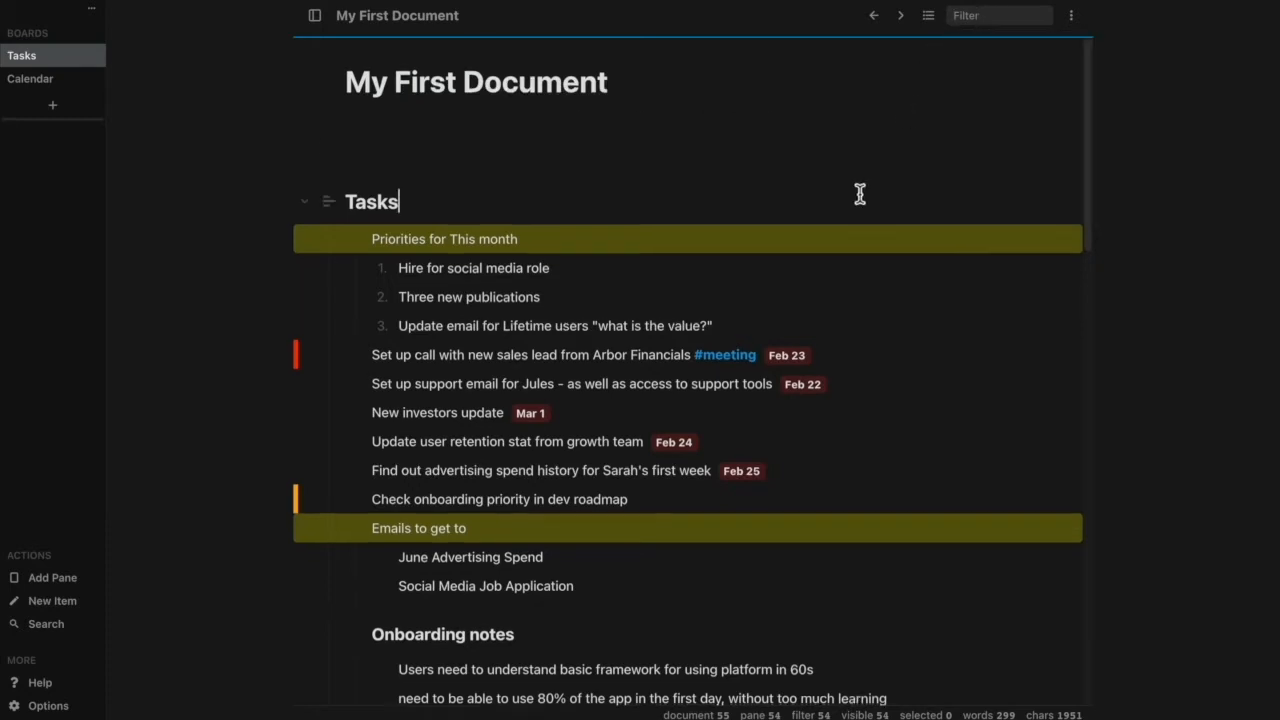
{"action": "scroll", "coordinate": [860, 194], "scroll_direction": "down", "scroll_amount": 3}
{"action": "scroll", "coordinate": [860, 194], "scroll_direction": "up", "scroll_amount": 3}
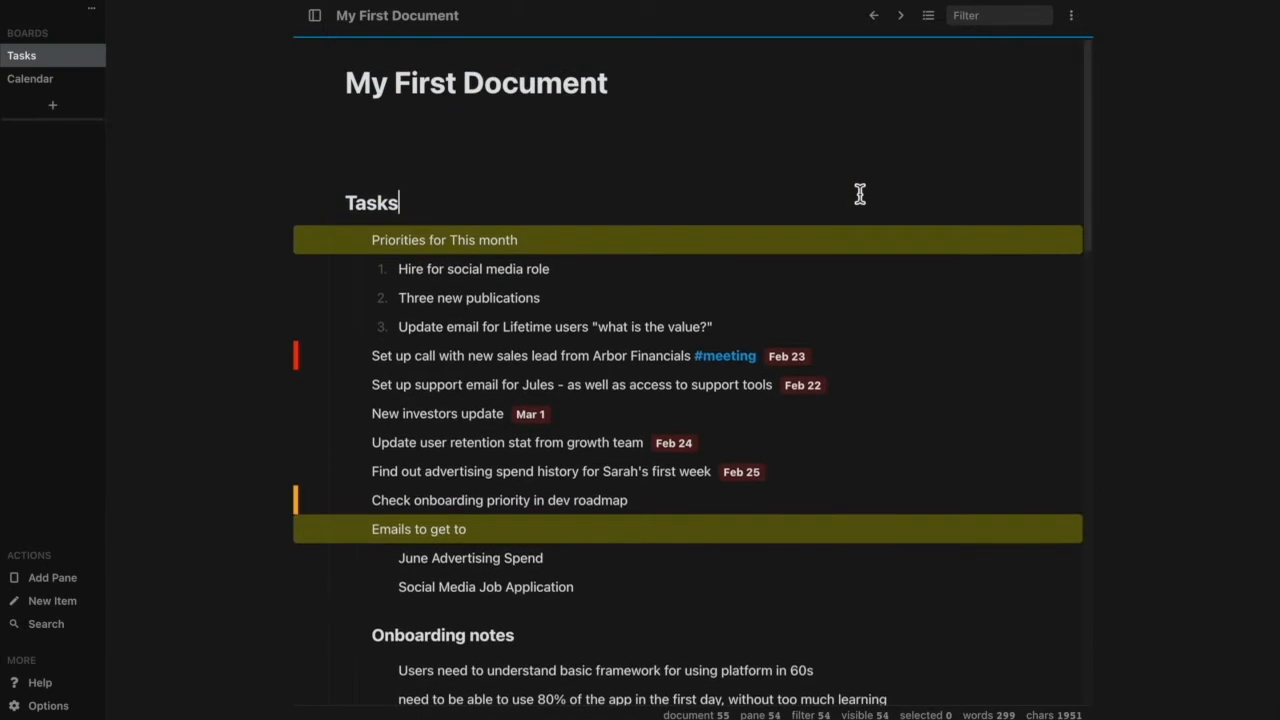
{"action": "left_click", "coordinate": [980, 14]}
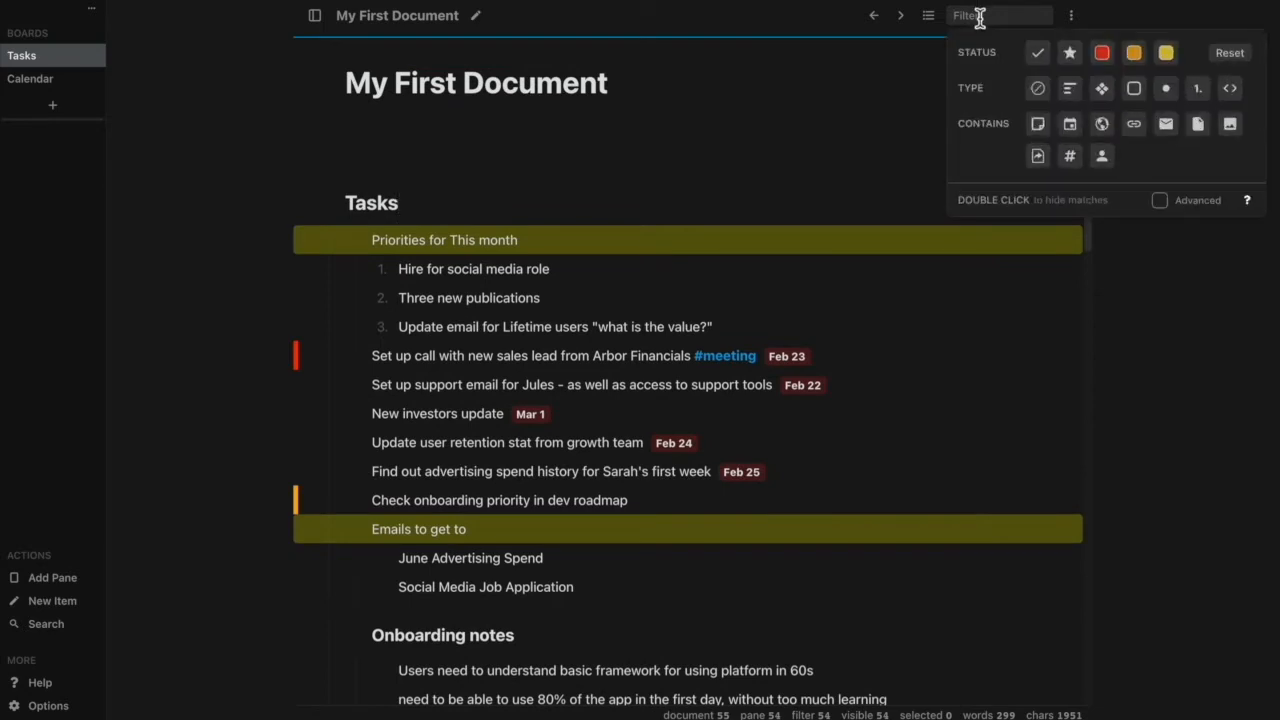
{"action": "left_click", "coordinate": [927, 17]}
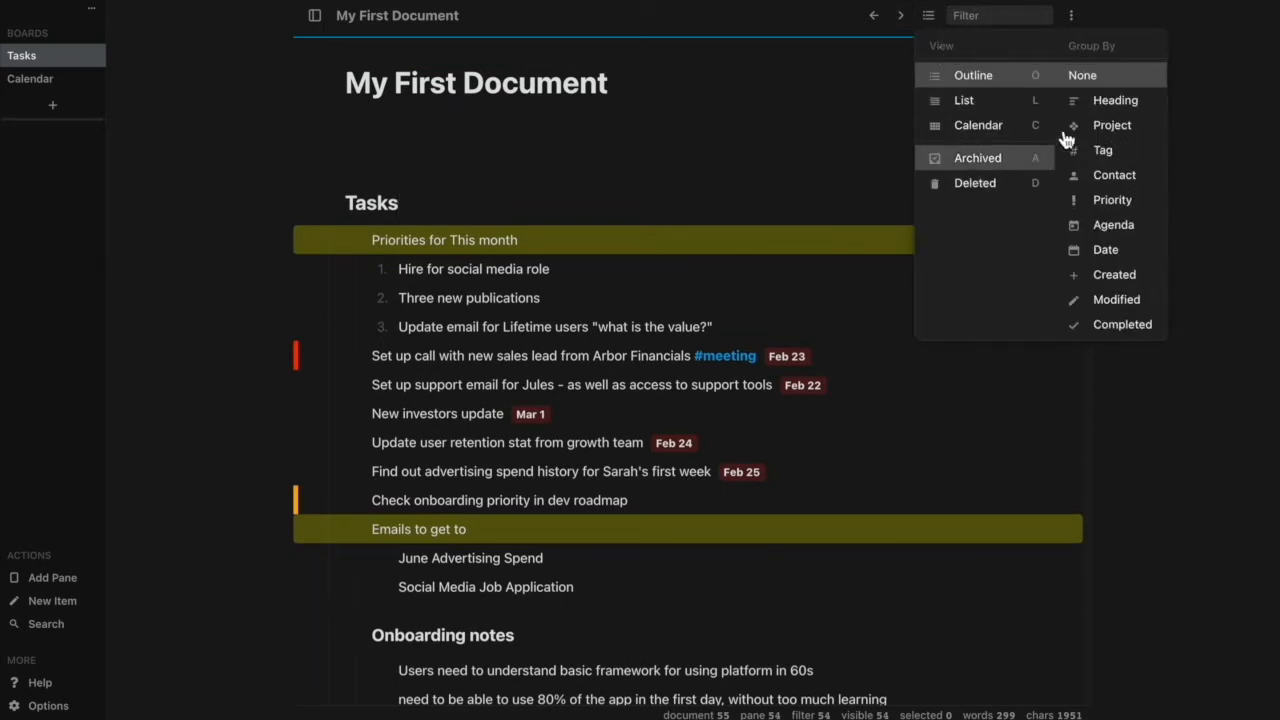
{"action": "left_click", "coordinate": [933, 18]}
Filter the document to show only task items with checkboxes.
{"action": "left_click", "coordinate": [995, 18]}
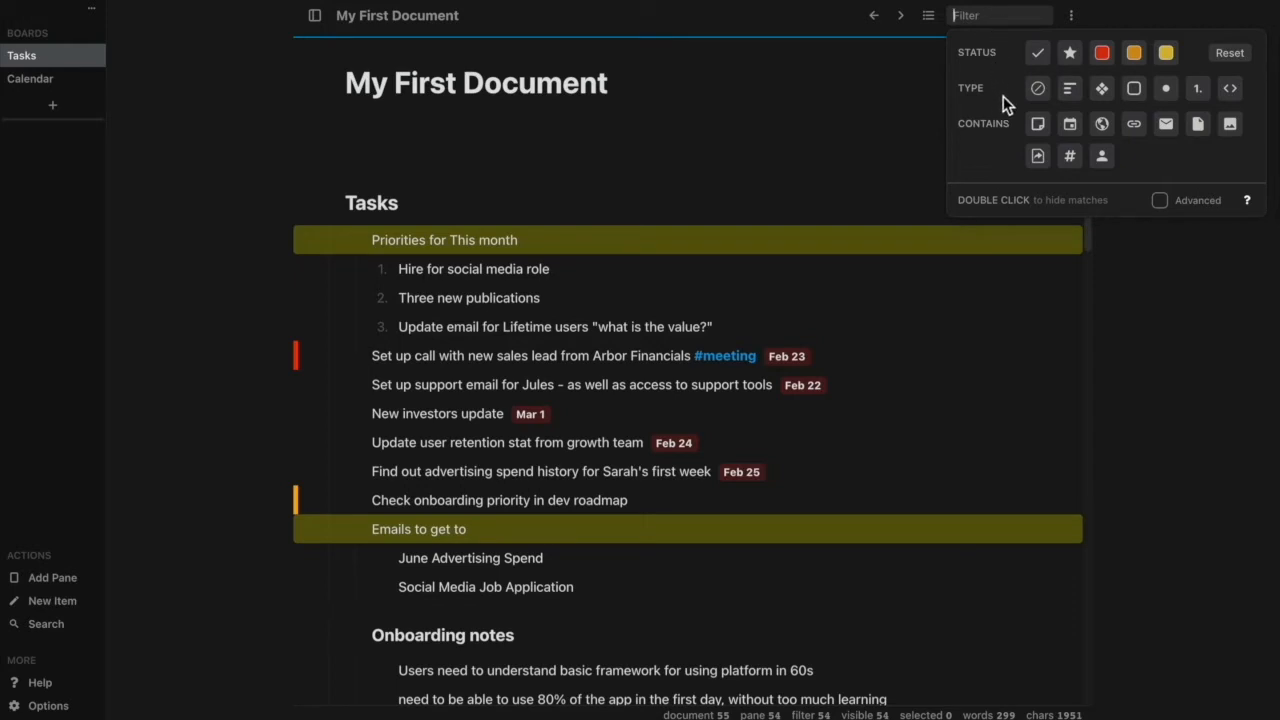
{"action": "left_click", "coordinate": [1135, 90]}
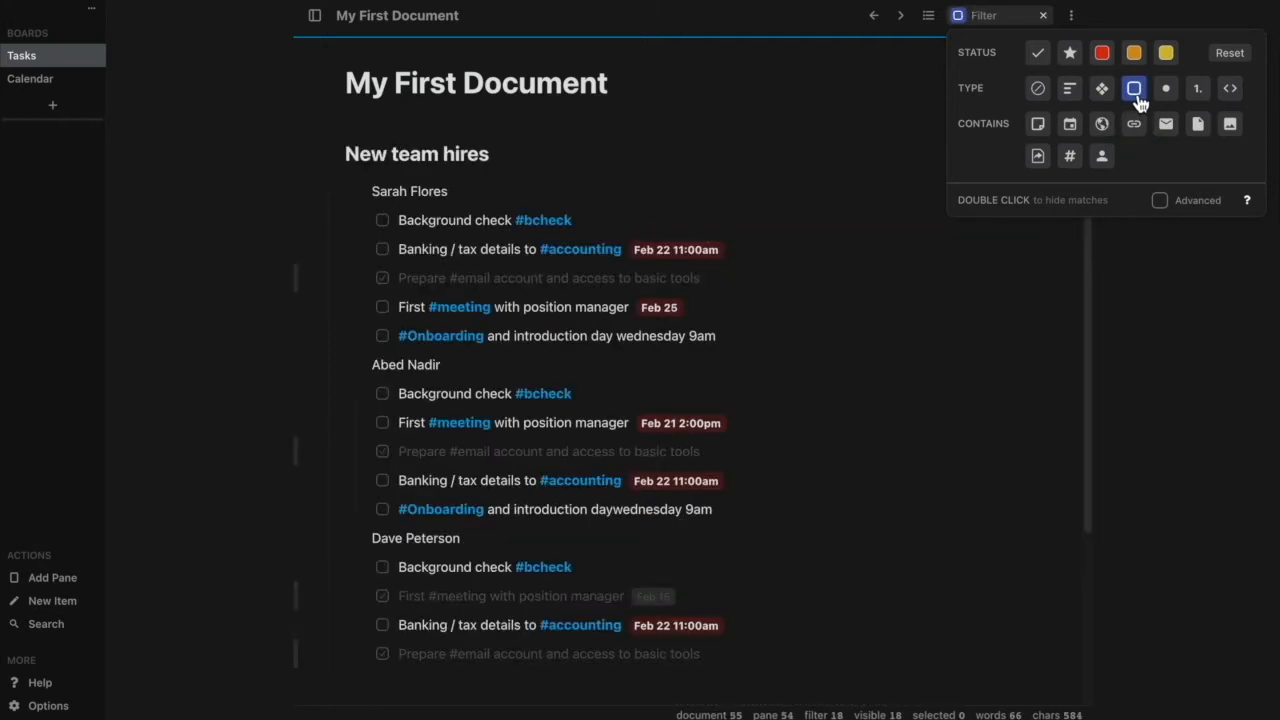
{"action": "left_click", "coordinate": [1136, 92]}
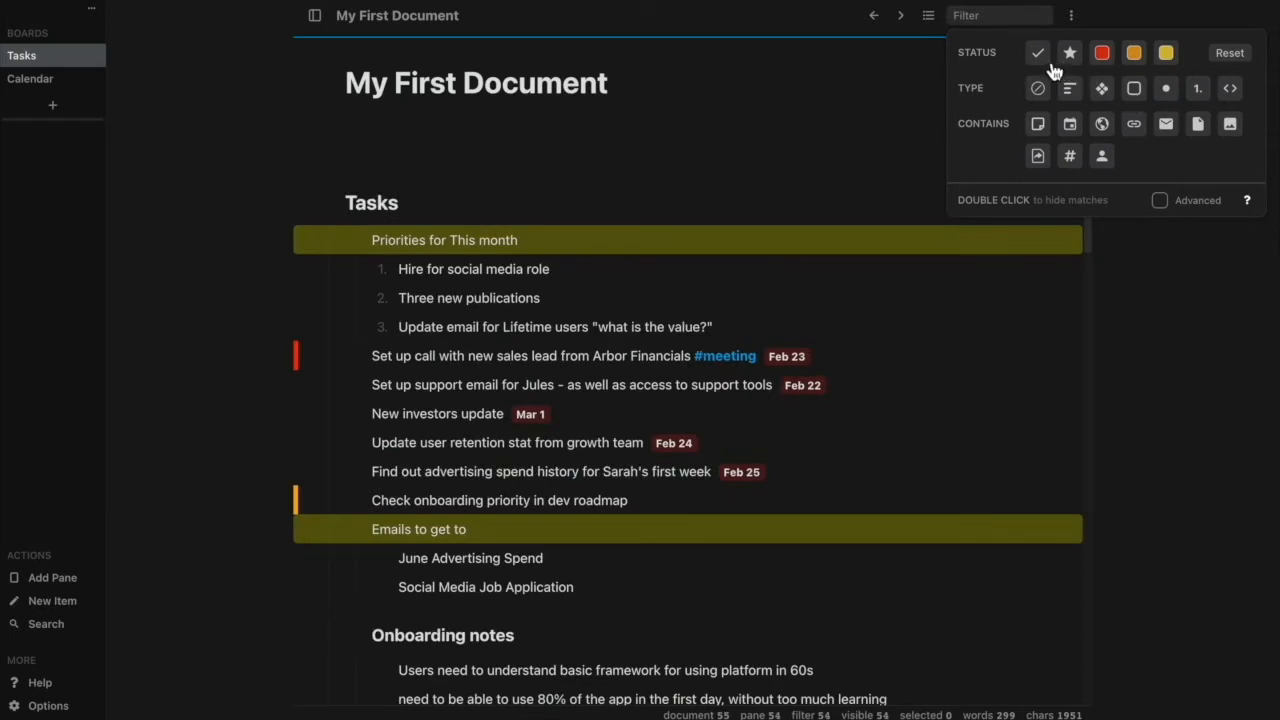
{"action": "left_click", "coordinate": [1133, 92]}
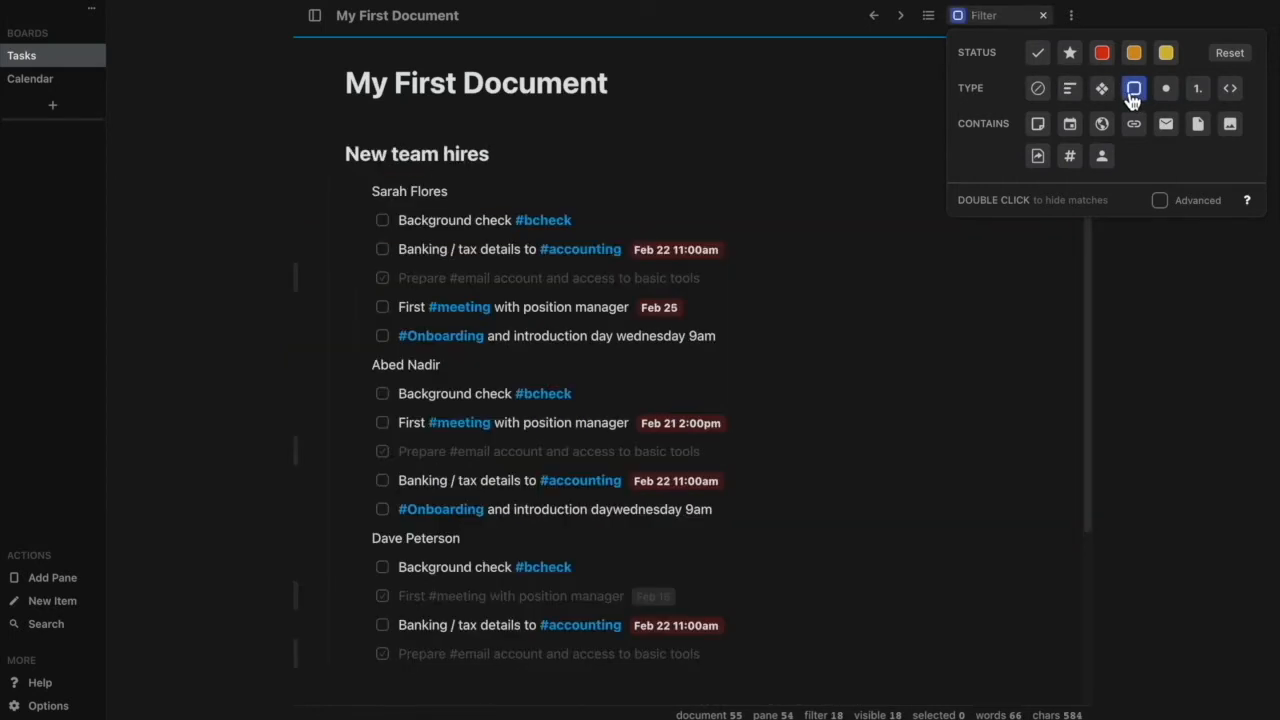
Invert the task type filter to hide task items, and look through the remaining items.
{"action": "left_click", "coordinate": [1133, 92]}
{"action": "left_click", "coordinate": [1133, 92]}
{"action": "double_click", "coordinate": [1133, 92]}
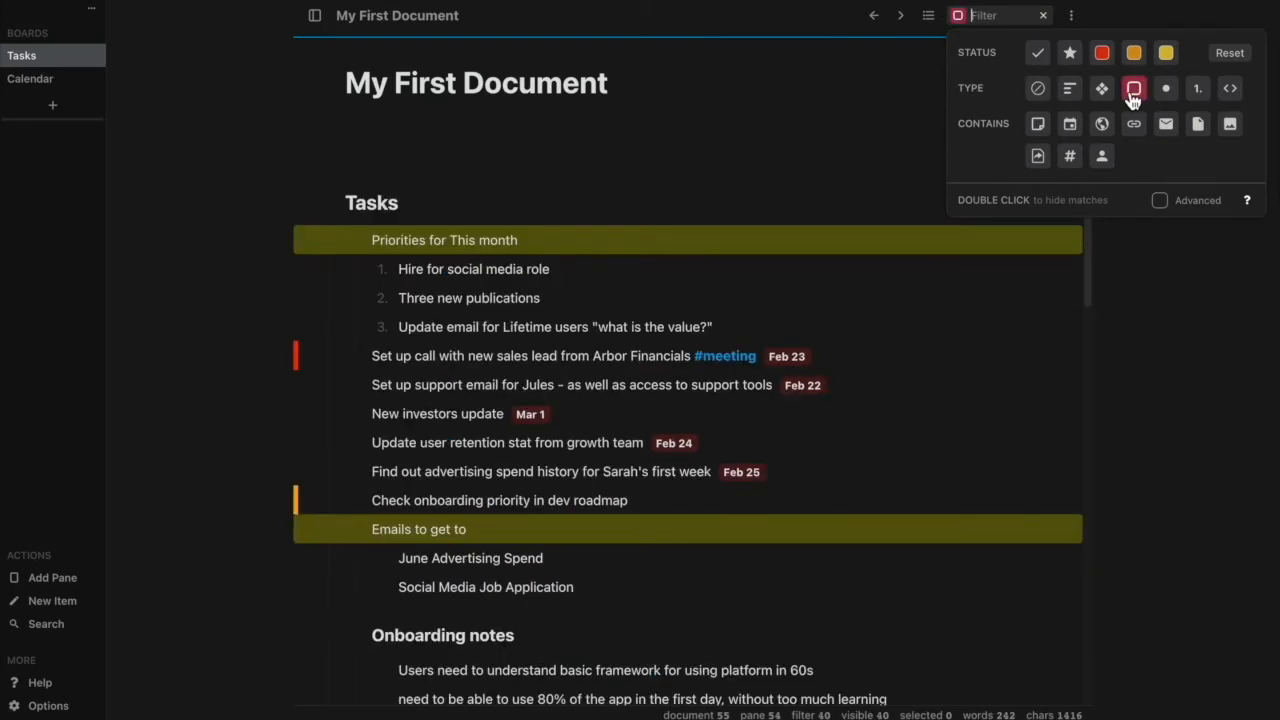
{"action": "scroll", "coordinate": [698, 300], "scroll_direction": "down", "scroll_amount": 5}
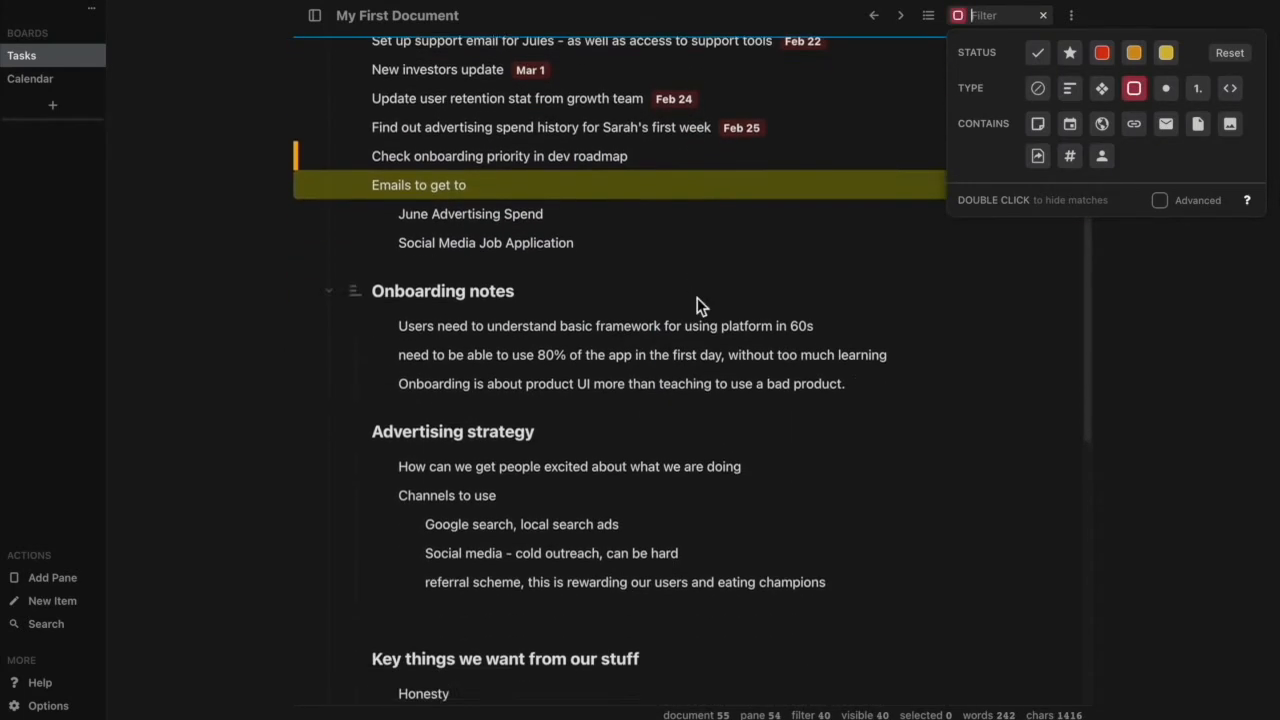
{"action": "scroll", "coordinate": [698, 300], "scroll_direction": "down", "scroll_amount": 5}
{"action": "scroll", "coordinate": [698, 300], "scroll_direction": "up", "scroll_amount": 8}
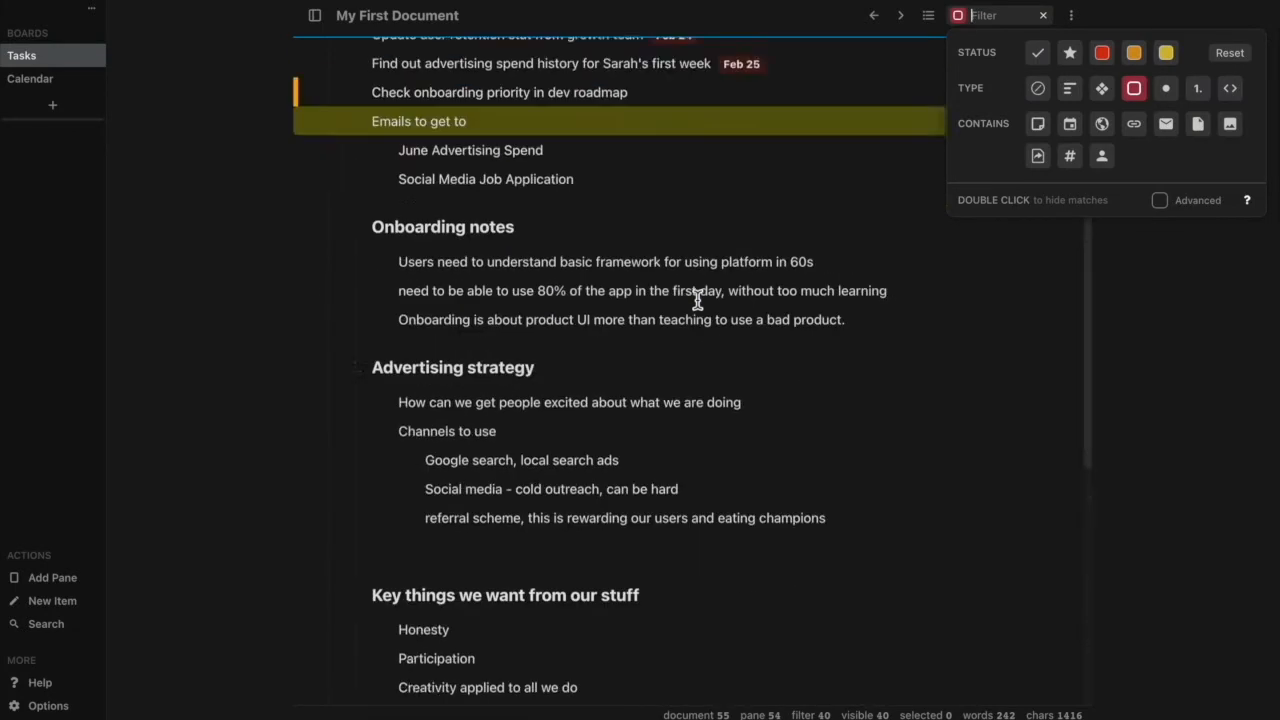
{"action": "scroll", "coordinate": [698, 300], "scroll_direction": "up", "scroll_amount": 3}
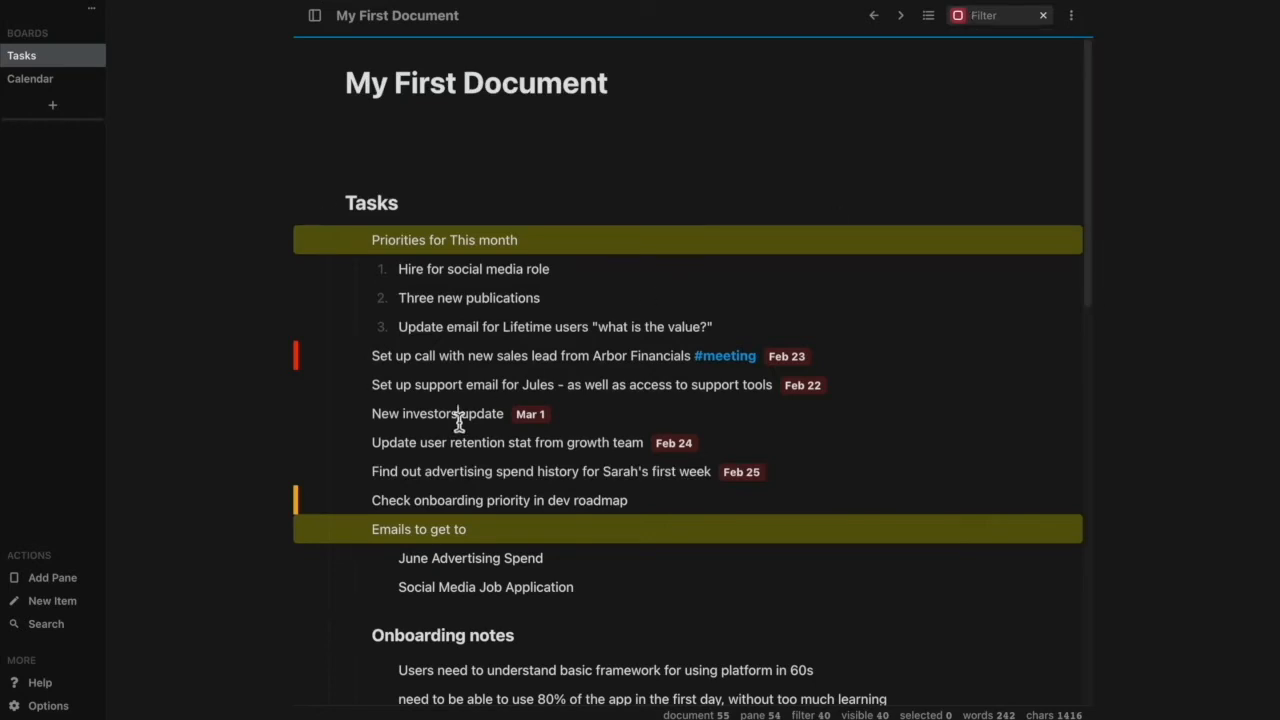
Change the "June Advertising Spend" item to the Task type and remove the filter that hides tasks.
{"action": "scroll", "coordinate": [500, 465], "scroll_direction": "down", "scroll_amount": 1}
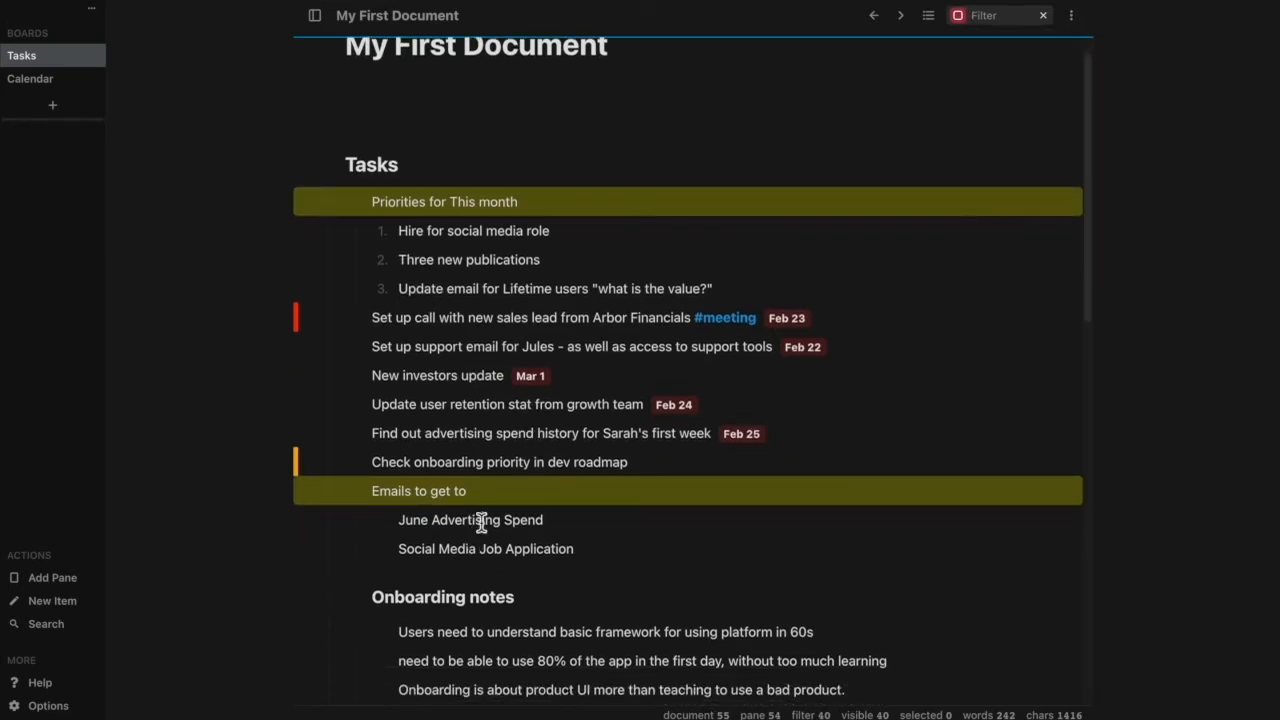
{"action": "right_click", "coordinate": [481, 521]}
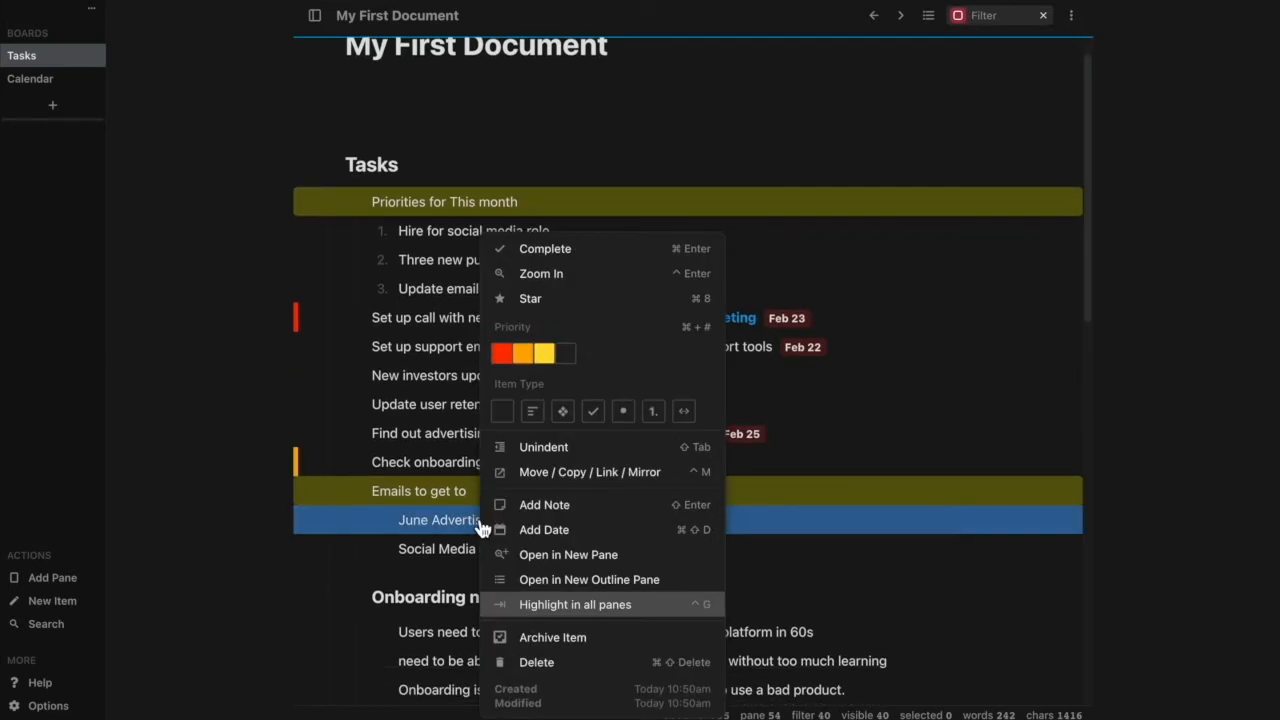
{"action": "left_click", "coordinate": [594, 412]}
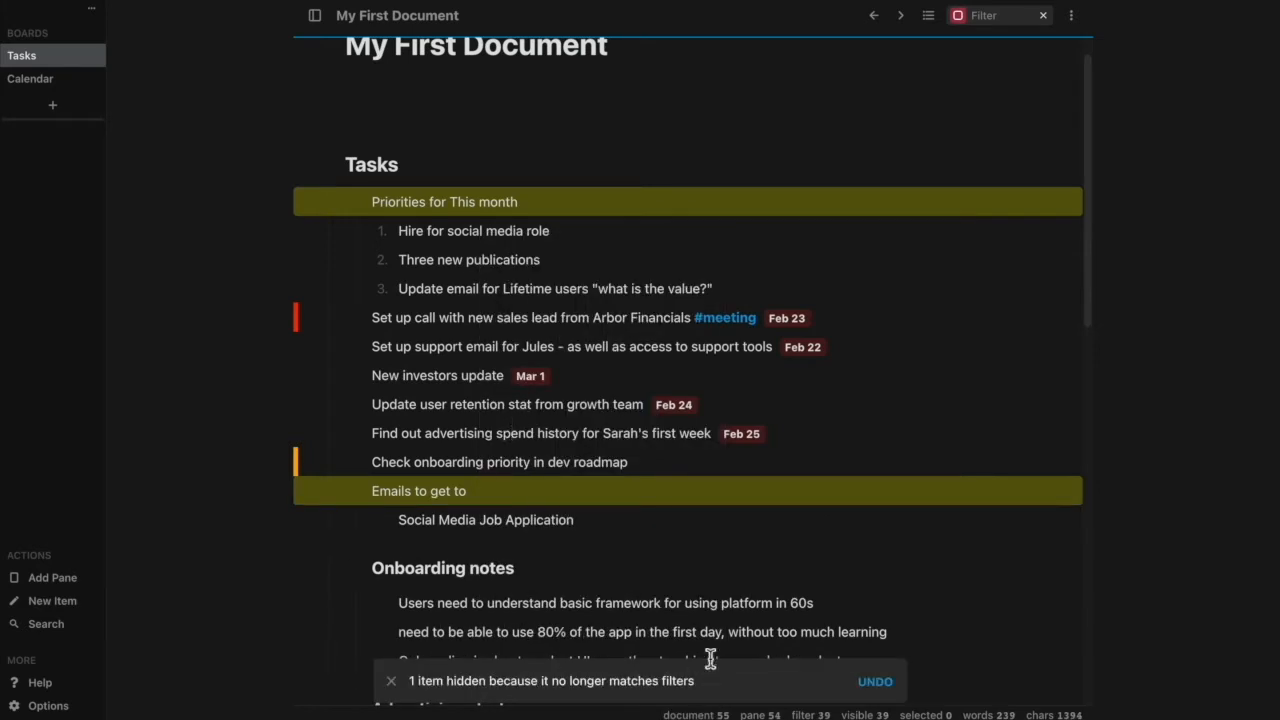
{"action": "left_click", "coordinate": [956, 15]}
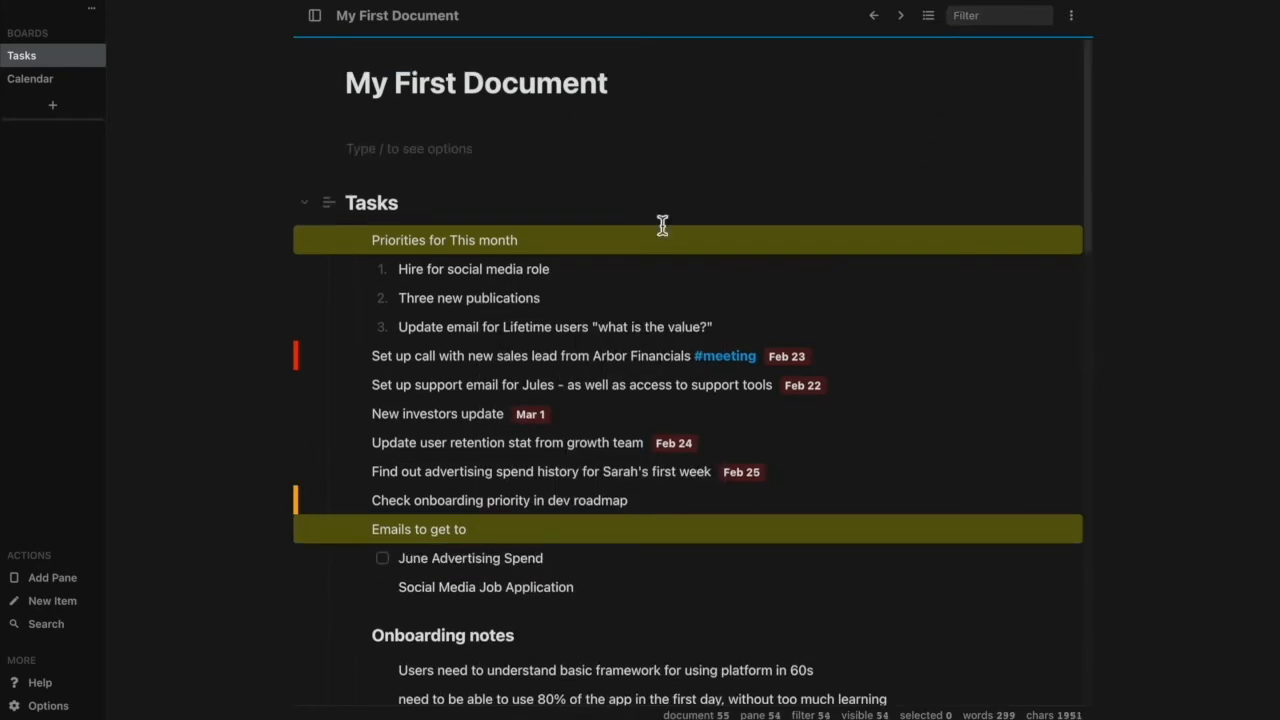
Add a second pane of My First Document that has completed items filtered out.
{"action": "left_click", "coordinate": [34, 572]}
{"action": "left_click", "coordinate": [222, 628]}
{"action": "left_click", "coordinate": [207, 688]}
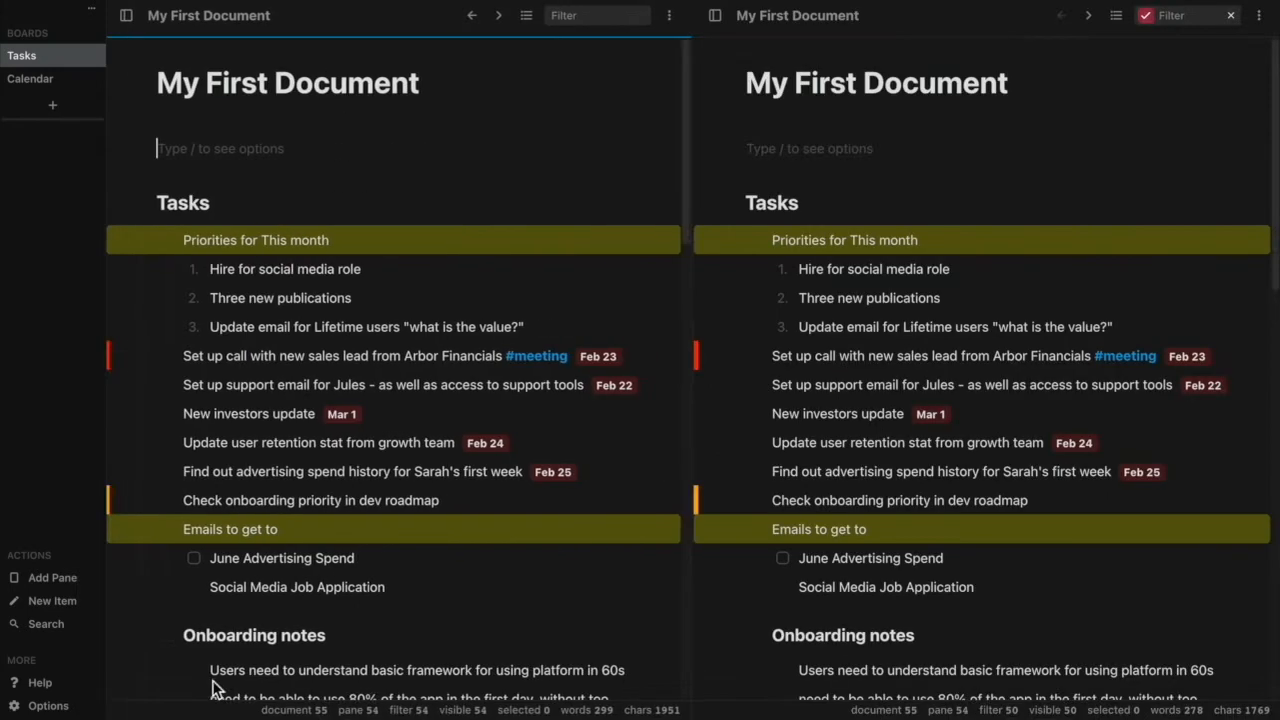
Examine the second pane's status filter and compare the completed tasks under "New team hires" across both panes.
{"action": "left_click", "coordinate": [1180, 15]}
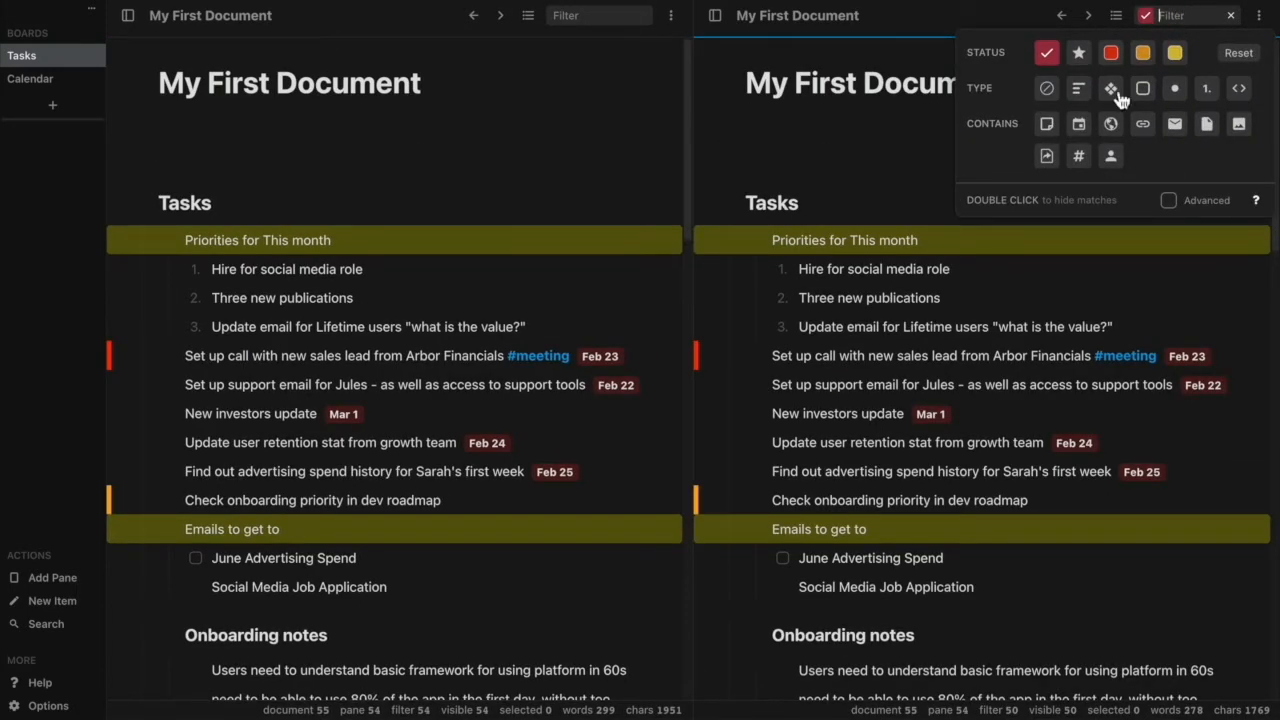
{"action": "scroll", "coordinate": [614, 390], "scroll_direction": "down", "scroll_amount": 10}
{"action": "scroll", "coordinate": [611, 383], "scroll_direction": "down", "scroll_amount": 2}
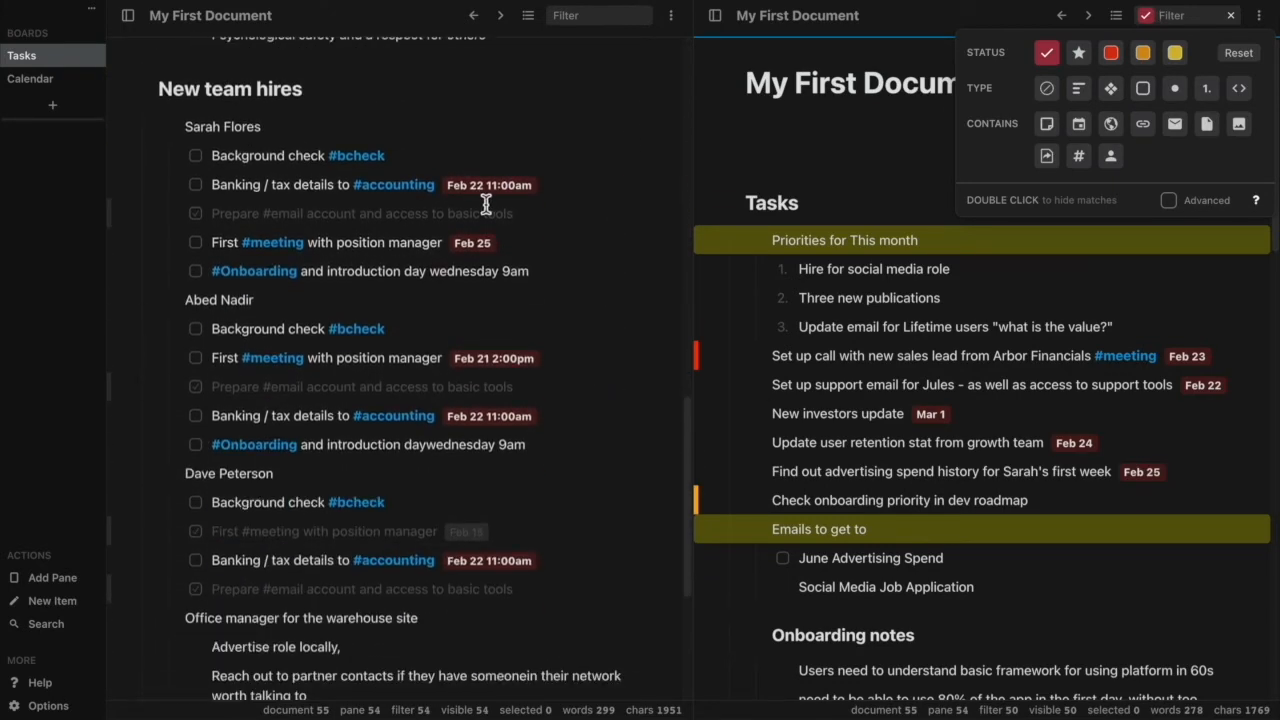
{"action": "left_click", "coordinate": [486, 212]}
{"action": "scroll", "coordinate": [830, 305], "scroll_direction": "down", "scroll_amount": 10}
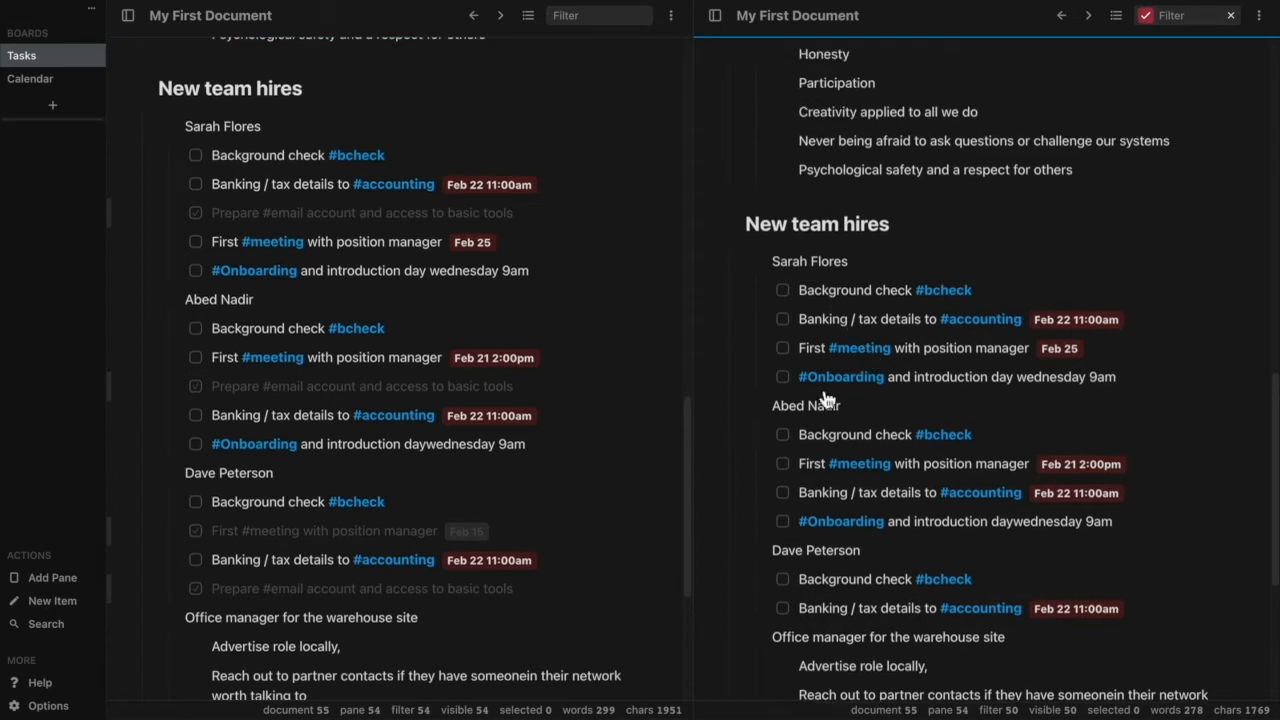
{"action": "double_click", "coordinate": [342, 533]}
{"action": "triple_click", "coordinate": [342, 535]}
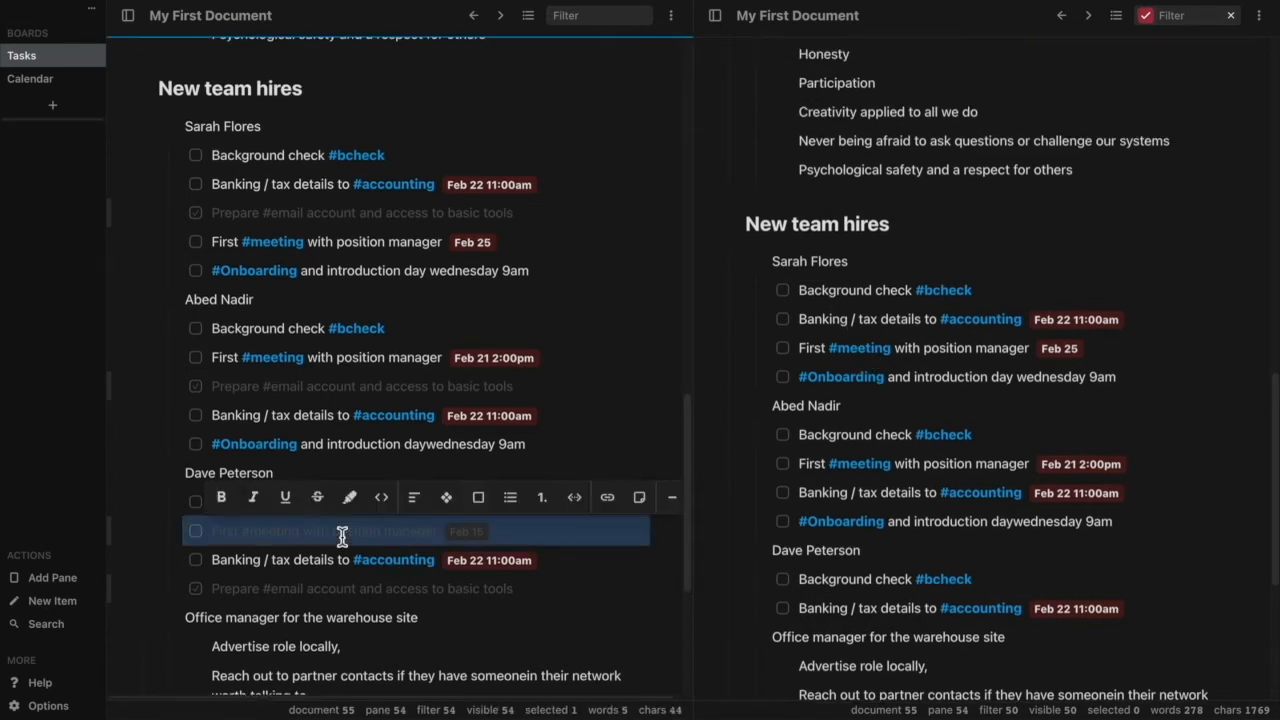
In the filtered pane, mark the last new hire's "Background check #bcheck" task as complete and refresh the filtered list.
{"action": "left_click", "coordinate": [998, 581]}
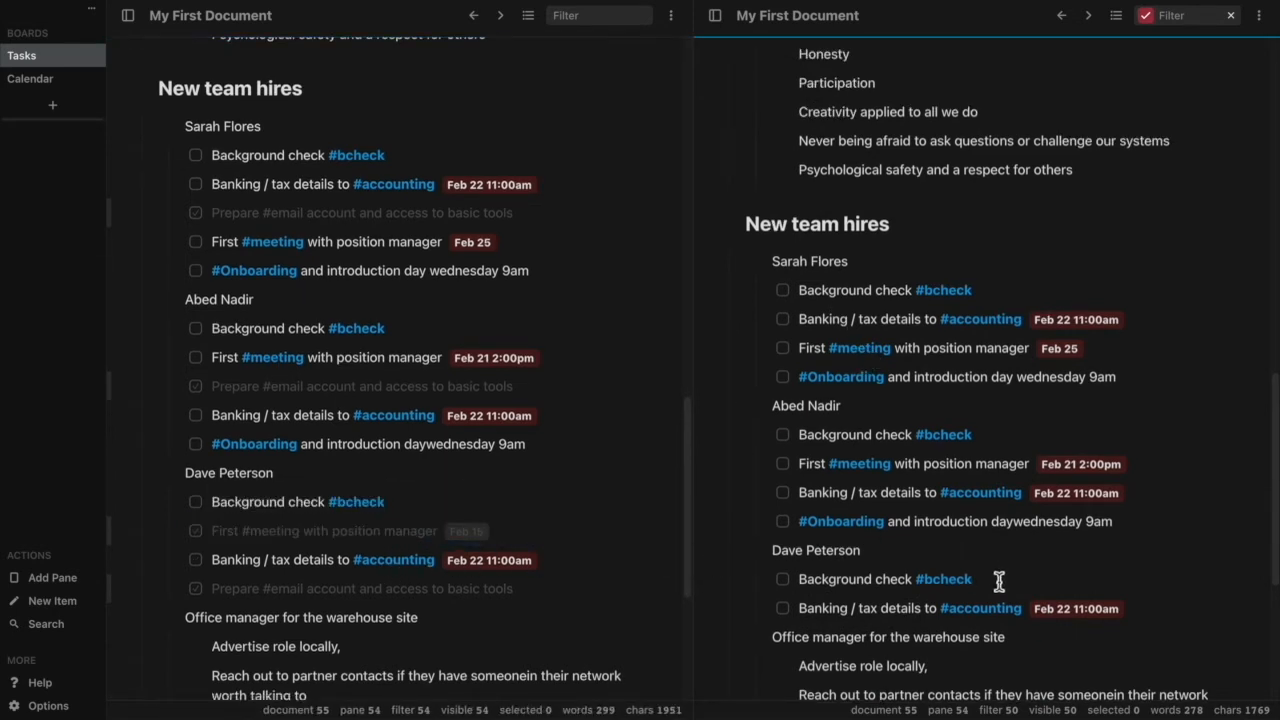
{"action": "right_click", "coordinate": [870, 578]}
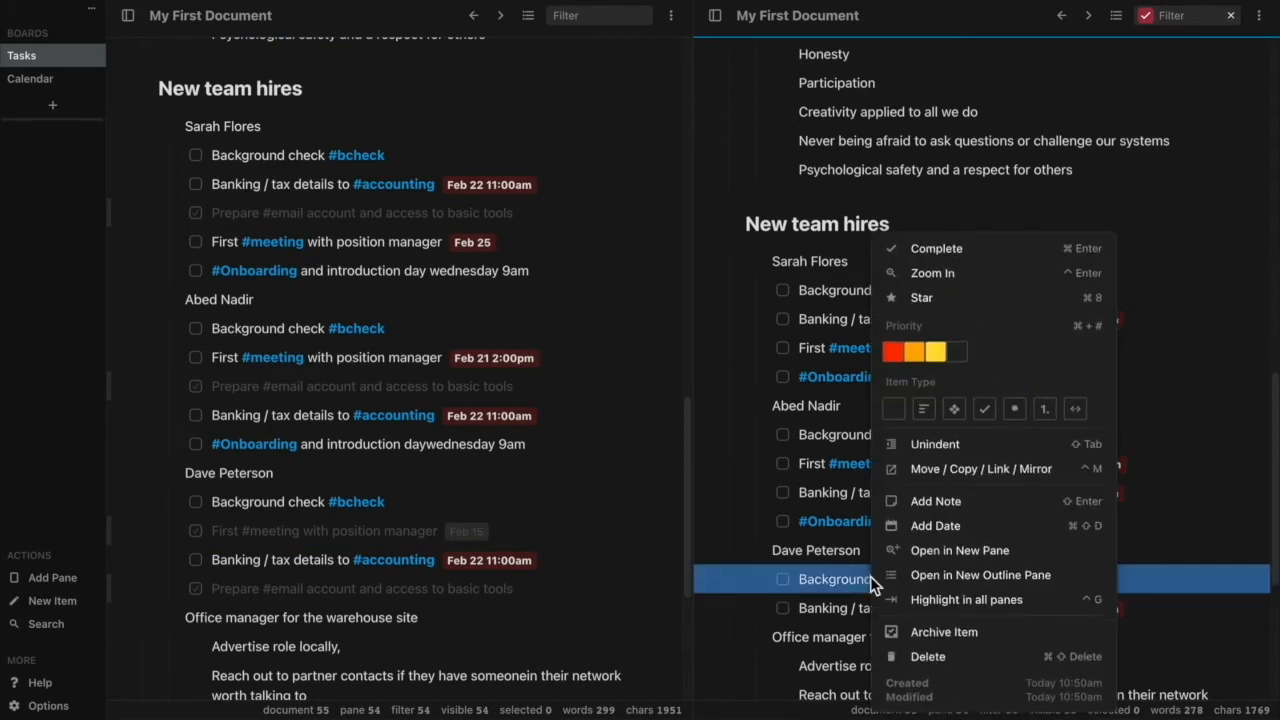
{"action": "left_click", "coordinate": [975, 251]}
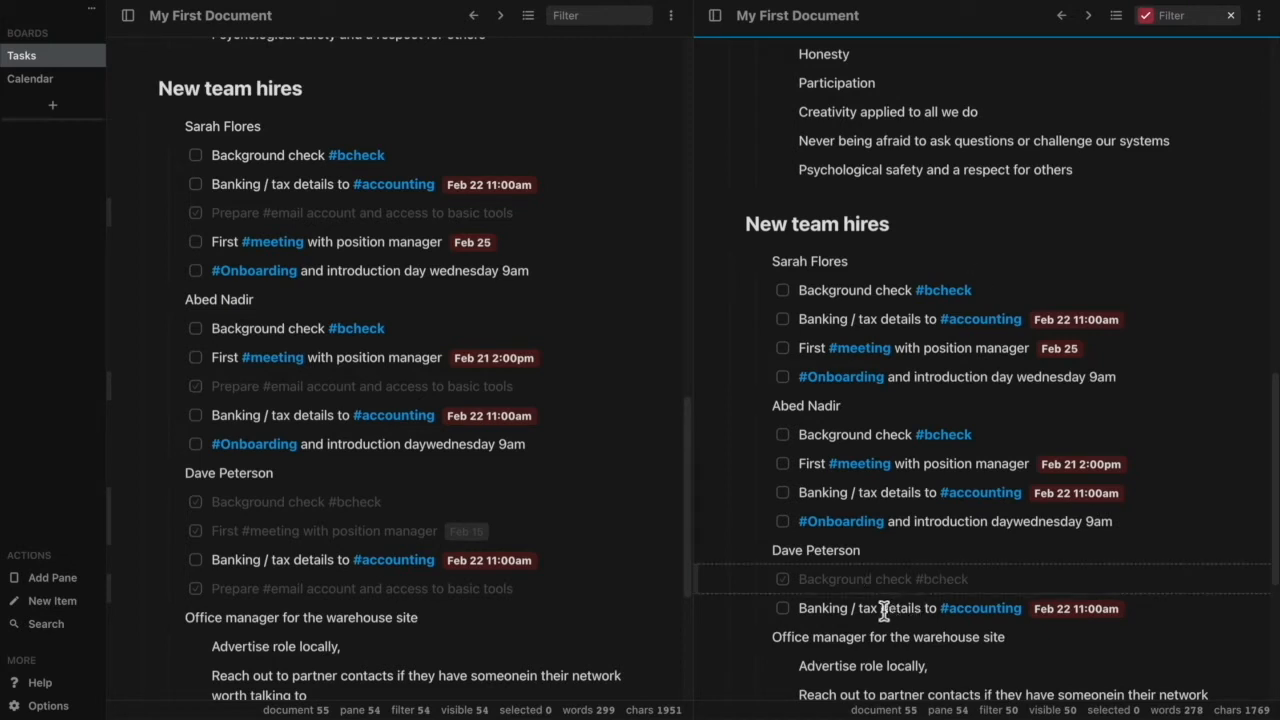
{"action": "left_click", "coordinate": [295, 510]}
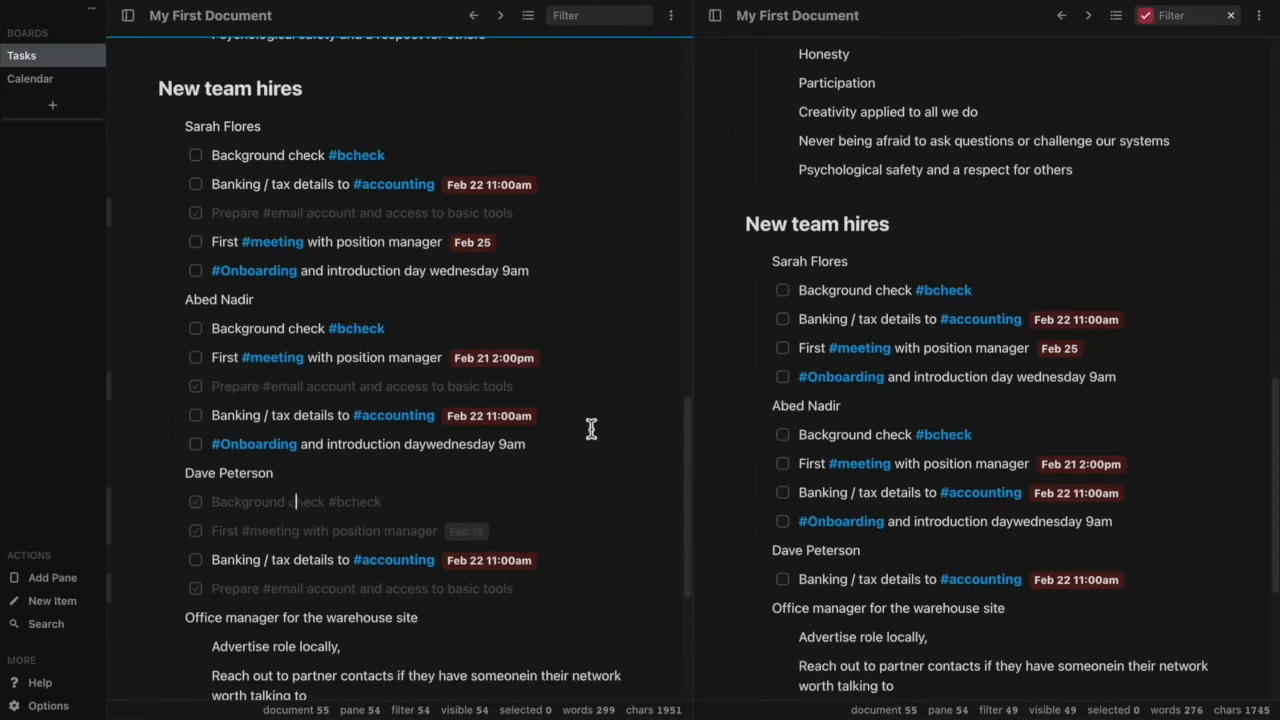
Return both panes to the beginning of the document and remove the completed-status filter from the second pane.
{"action": "scroll", "coordinate": [546, 481], "scroll_direction": "up", "scroll_amount": 8}
{"action": "scroll", "coordinate": [545, 481], "scroll_direction": "up", "scroll_amount": 7}
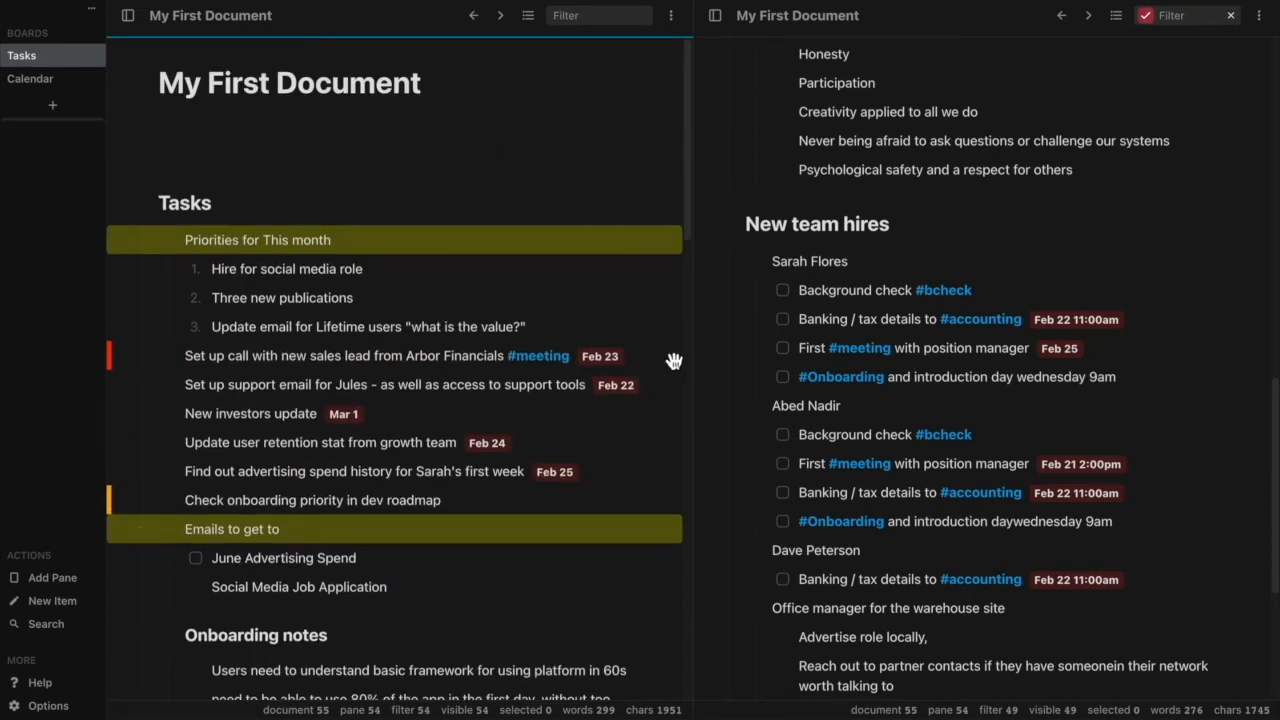
{"action": "scroll", "coordinate": [743, 418], "scroll_direction": "up", "scroll_amount": 10}
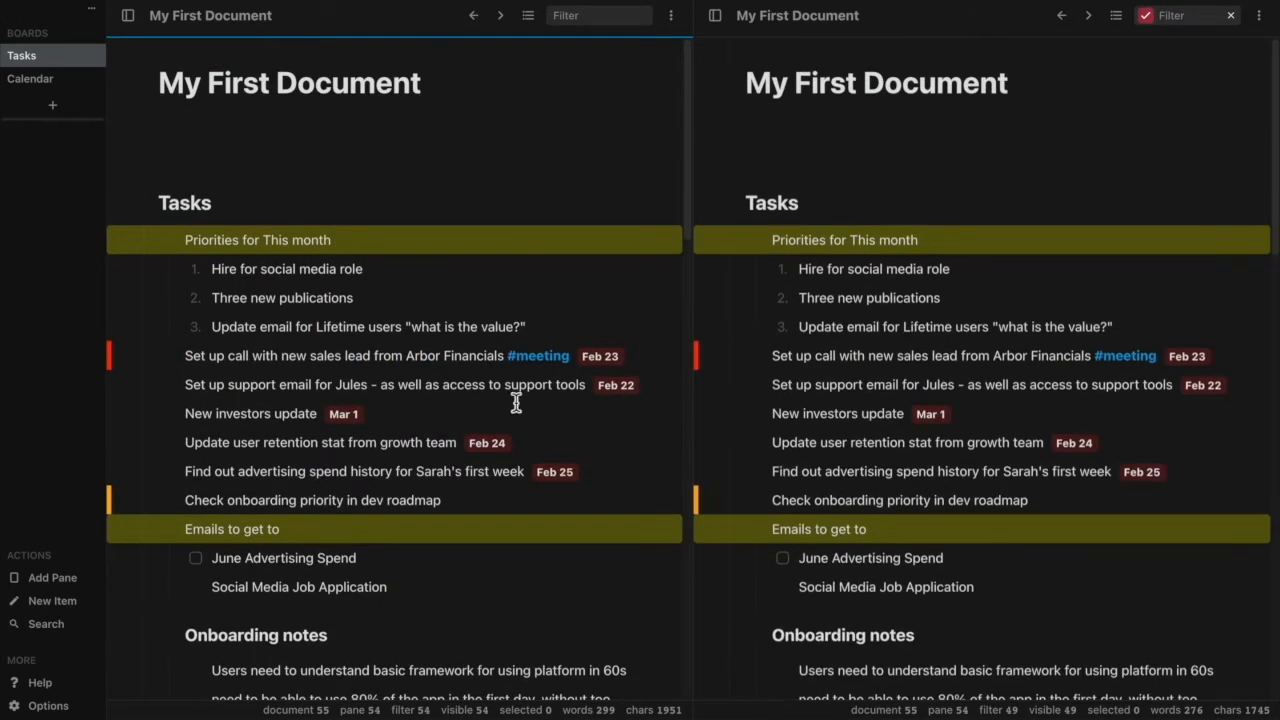
{"action": "left_click", "coordinate": [1156, 16]}
{"action": "left_click", "coordinate": [1150, 18]}
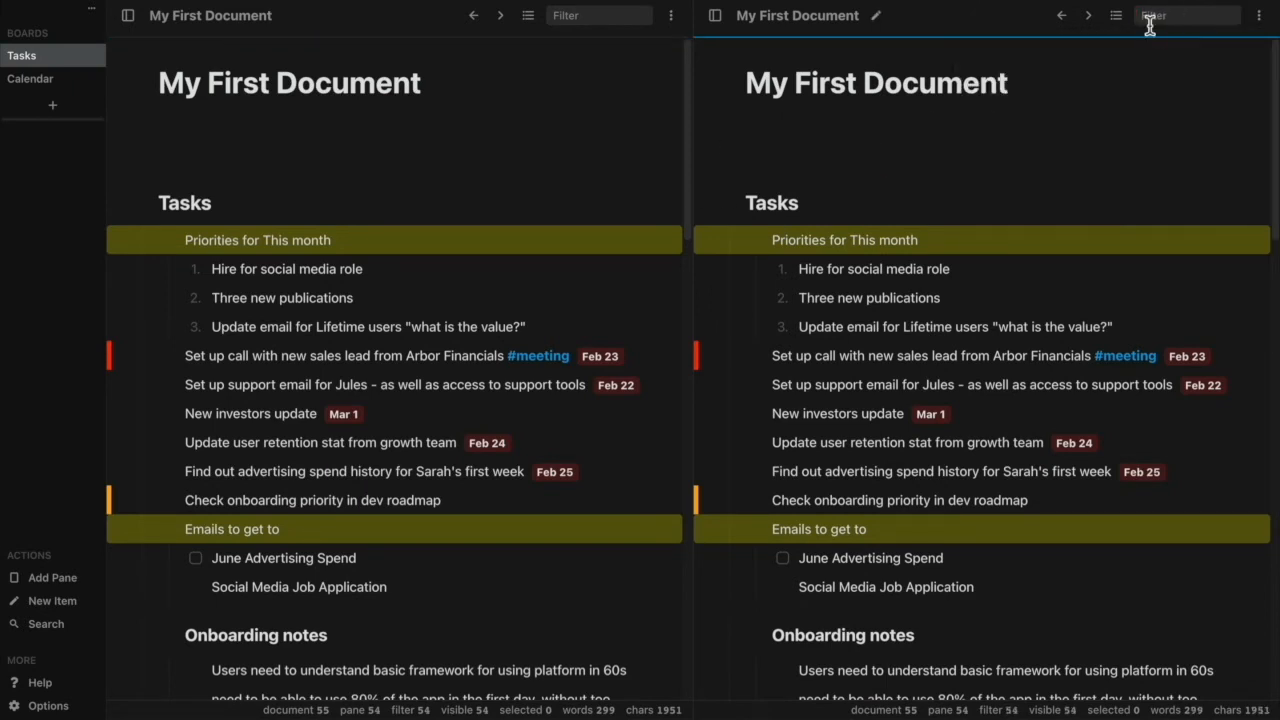
Filter the first pane to hide completed items and close the filter options.
{"action": "left_click", "coordinate": [613, 16]}
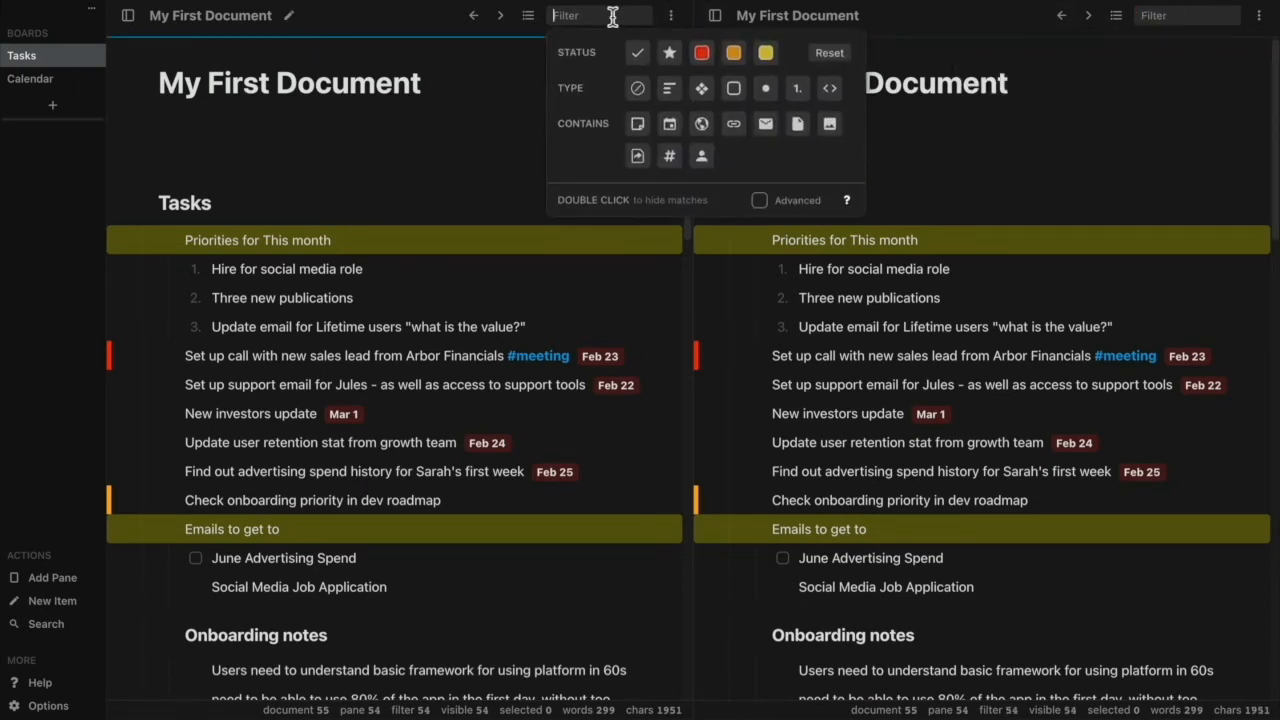
{"action": "left_click", "coordinate": [640, 53]}
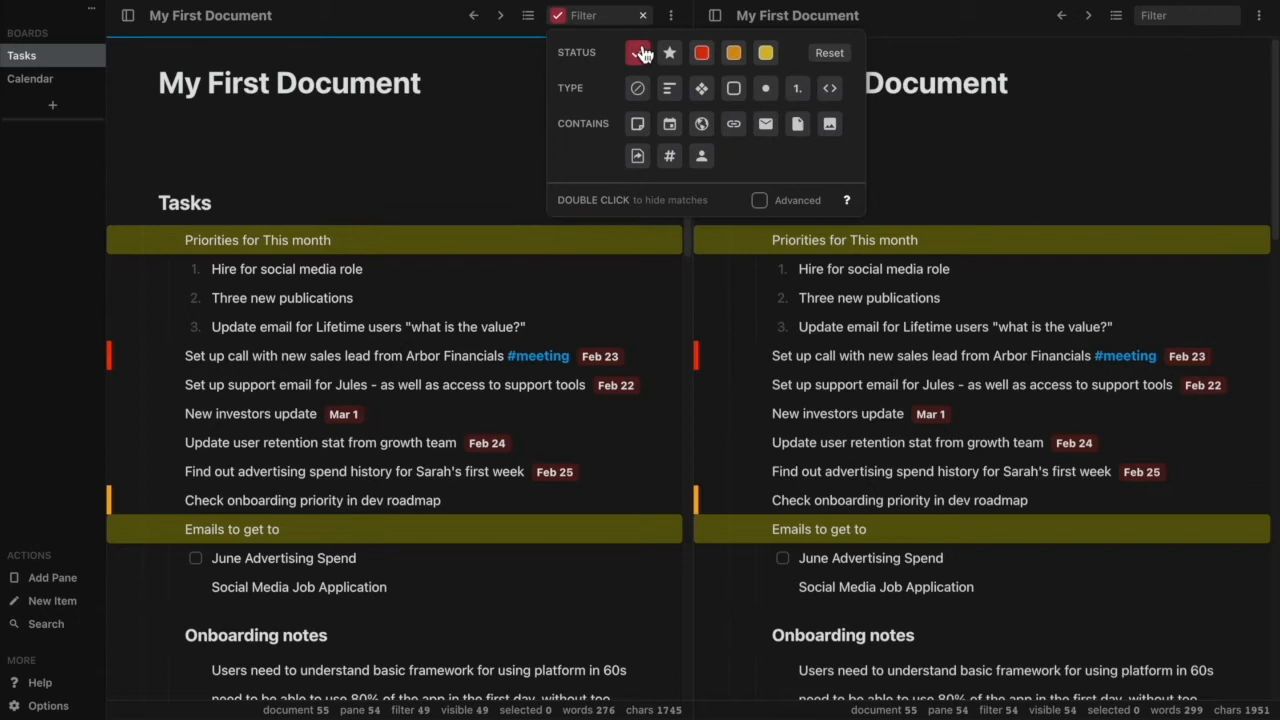
{"action": "left_click", "coordinate": [467, 148]}
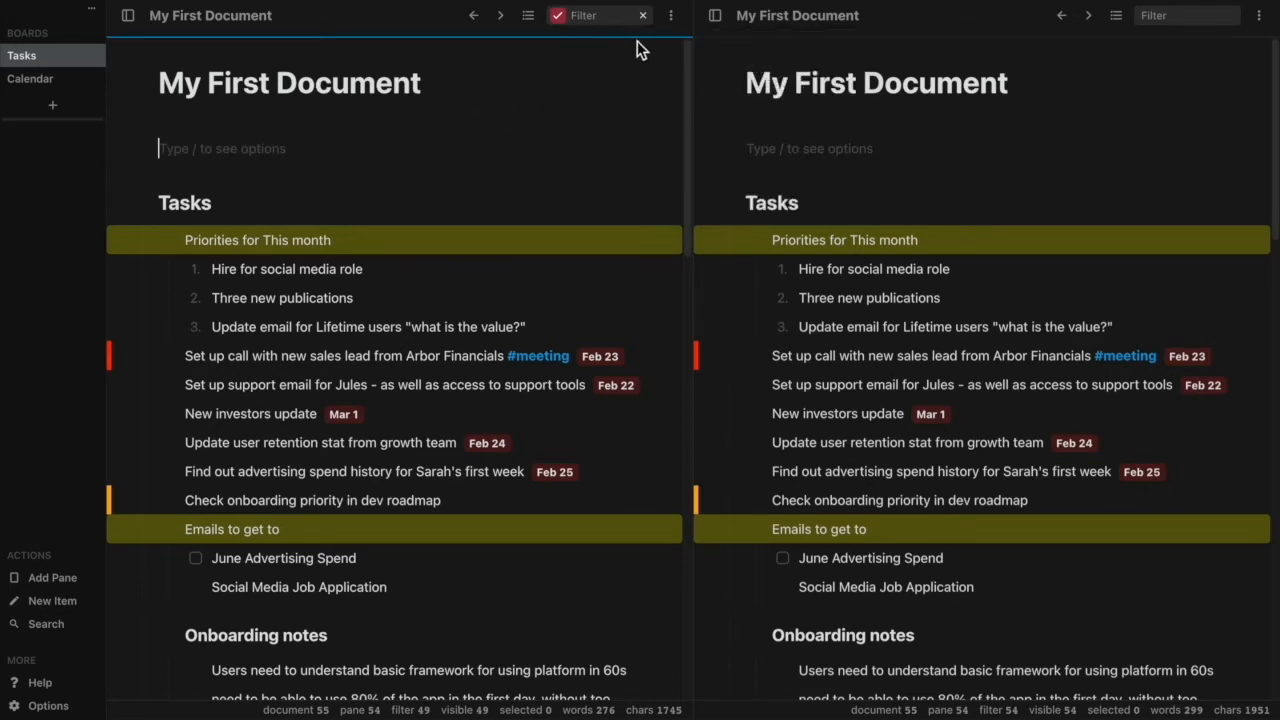
Also hide red high-priority items in the first pane and compare its list with the unfiltered second pane.
{"action": "left_click", "coordinate": [614, 23]}
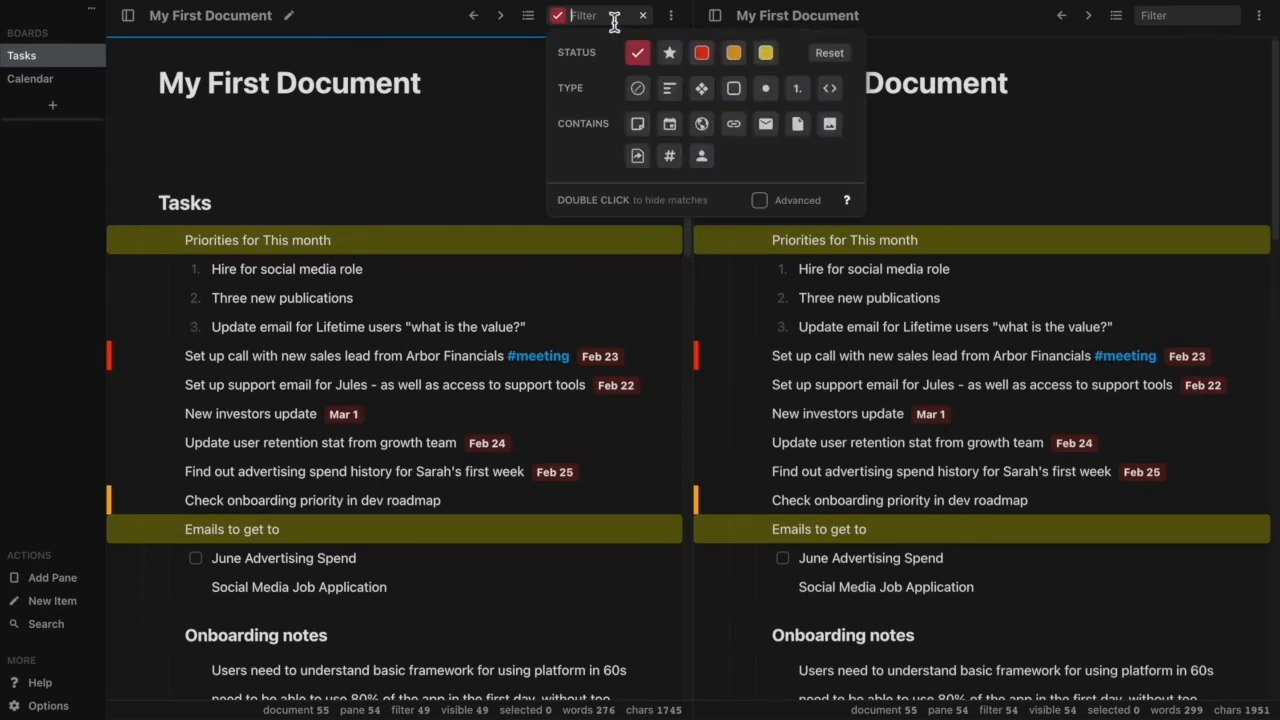
{"action": "left_click", "coordinate": [704, 56]}
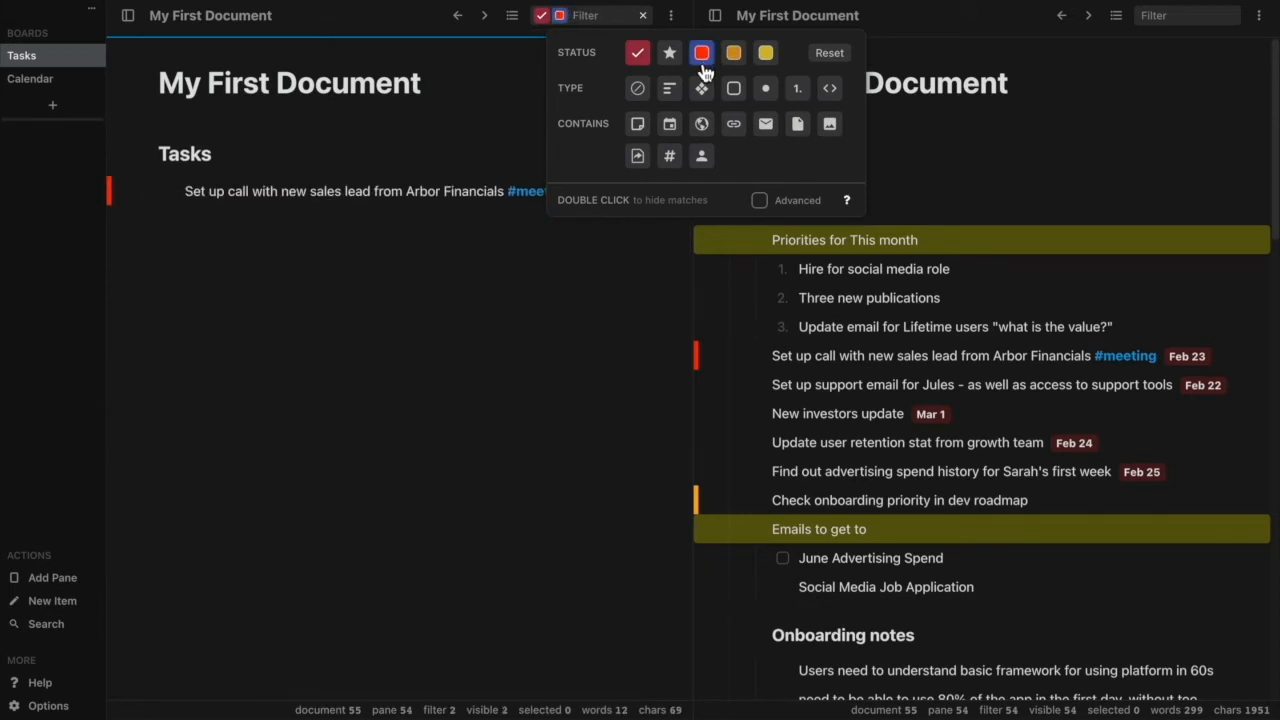
{"action": "double_click", "coordinate": [704, 58]}
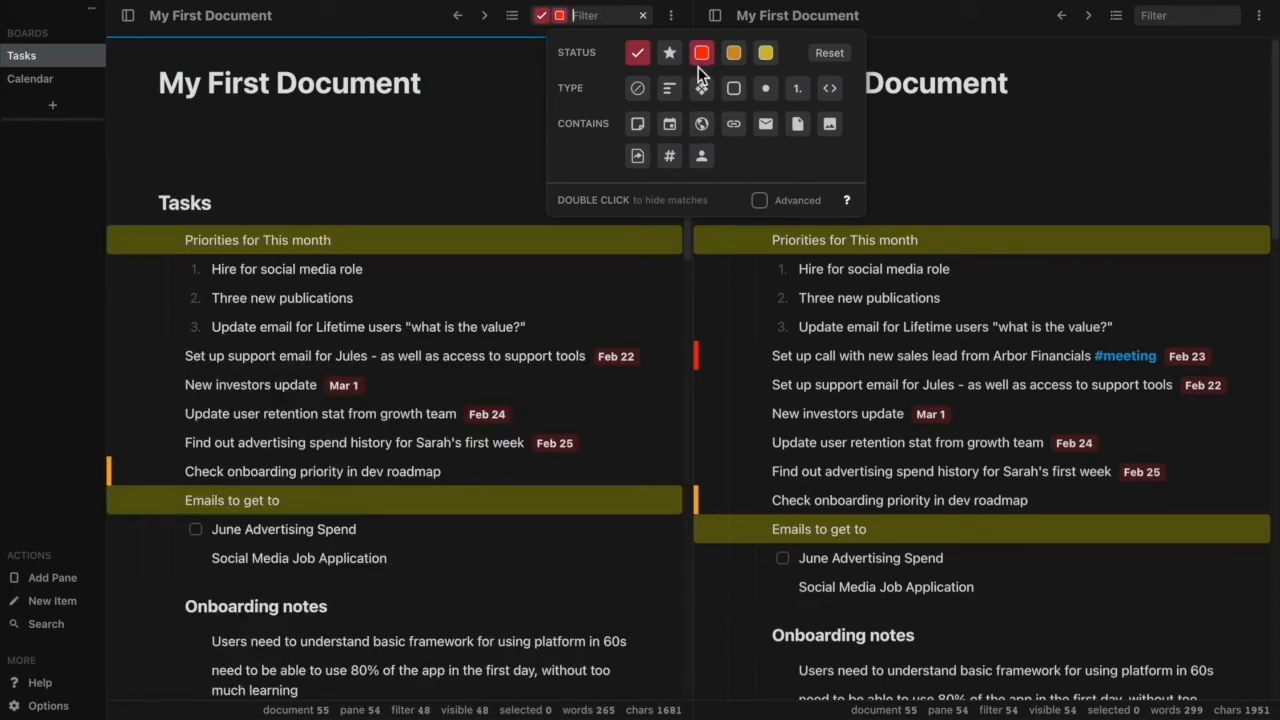
{"action": "left_click", "coordinate": [528, 137]}
{"action": "scroll", "coordinate": [565, 185], "scroll_direction": "down", "scroll_amount": 2}
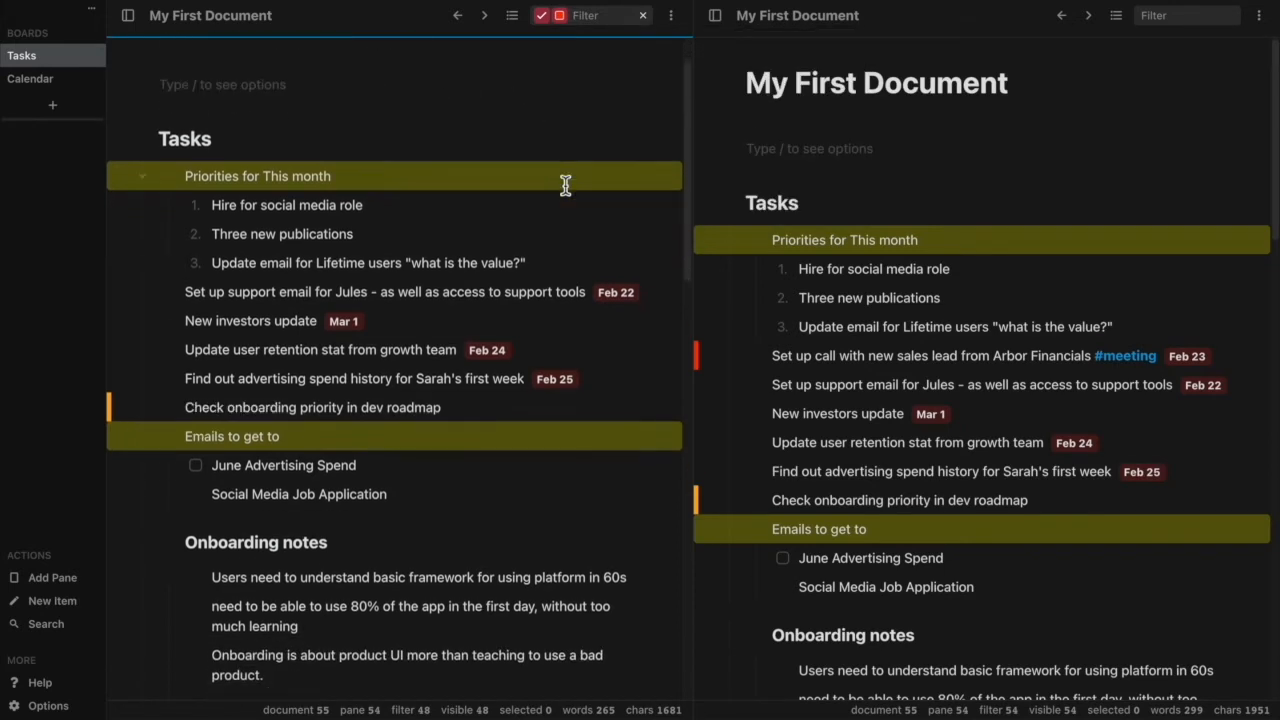
{"action": "scroll", "coordinate": [565, 185], "scroll_direction": "down", "scroll_amount": 4}
{"action": "scroll", "coordinate": [809, 231], "scroll_direction": "down", "scroll_amount": 1}
{"action": "scroll", "coordinate": [846, 231], "scroll_direction": "up", "scroll_amount": 1}
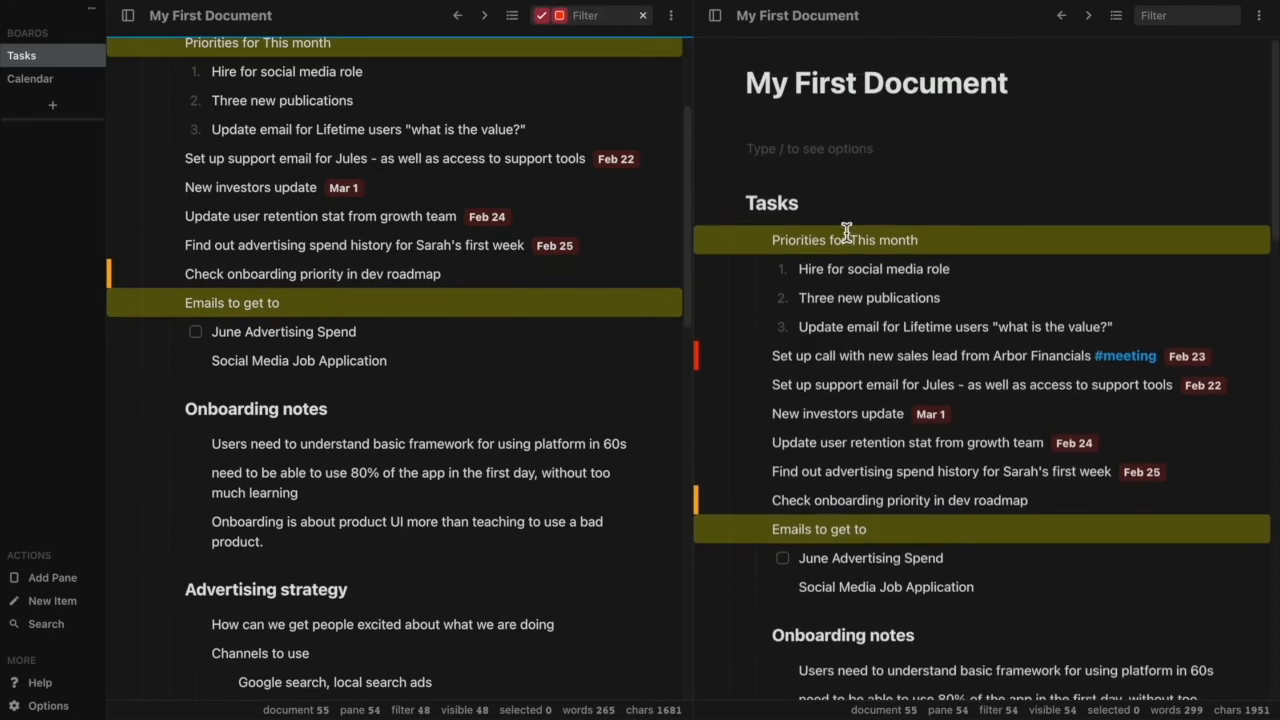
{"action": "scroll", "coordinate": [509, 369], "scroll_direction": "up", "scroll_amount": 5}
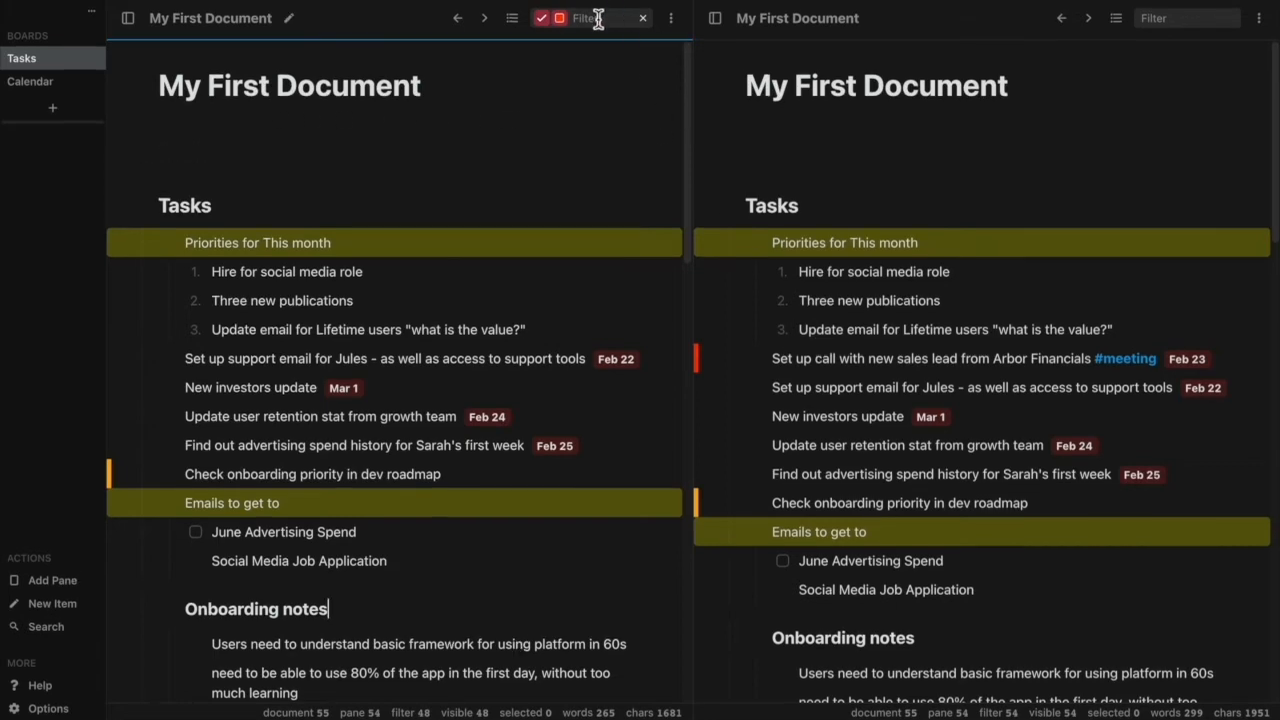
Remove the red priority and completed status filters from the first pane and close the filter options.
{"action": "left_click", "coordinate": [598, 20]}
{"action": "left_click", "coordinate": [685, 55]}
{"action": "left_click", "coordinate": [621, 55]}
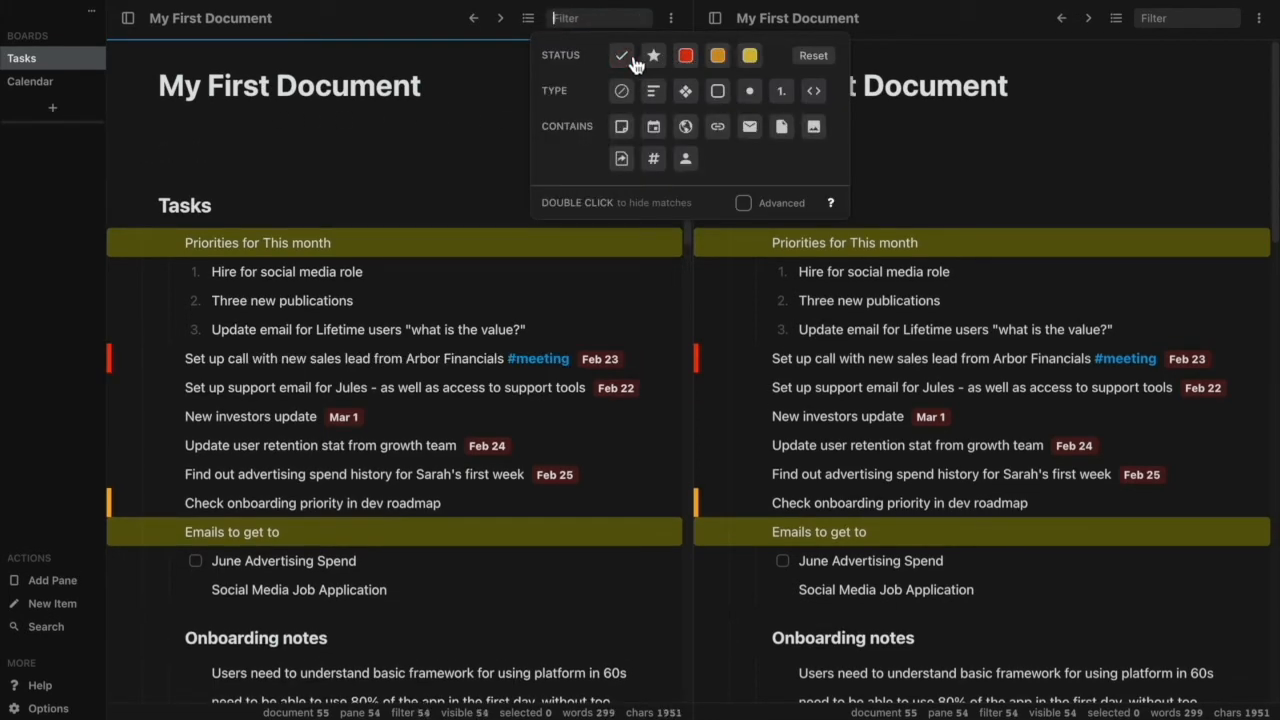
{"action": "left_click", "coordinate": [431, 188]}
Examine the tagged tasks under "New team hires" in the first pane.
{"action": "scroll", "coordinate": [430, 185], "scroll_direction": "down", "scroll_amount": 10}
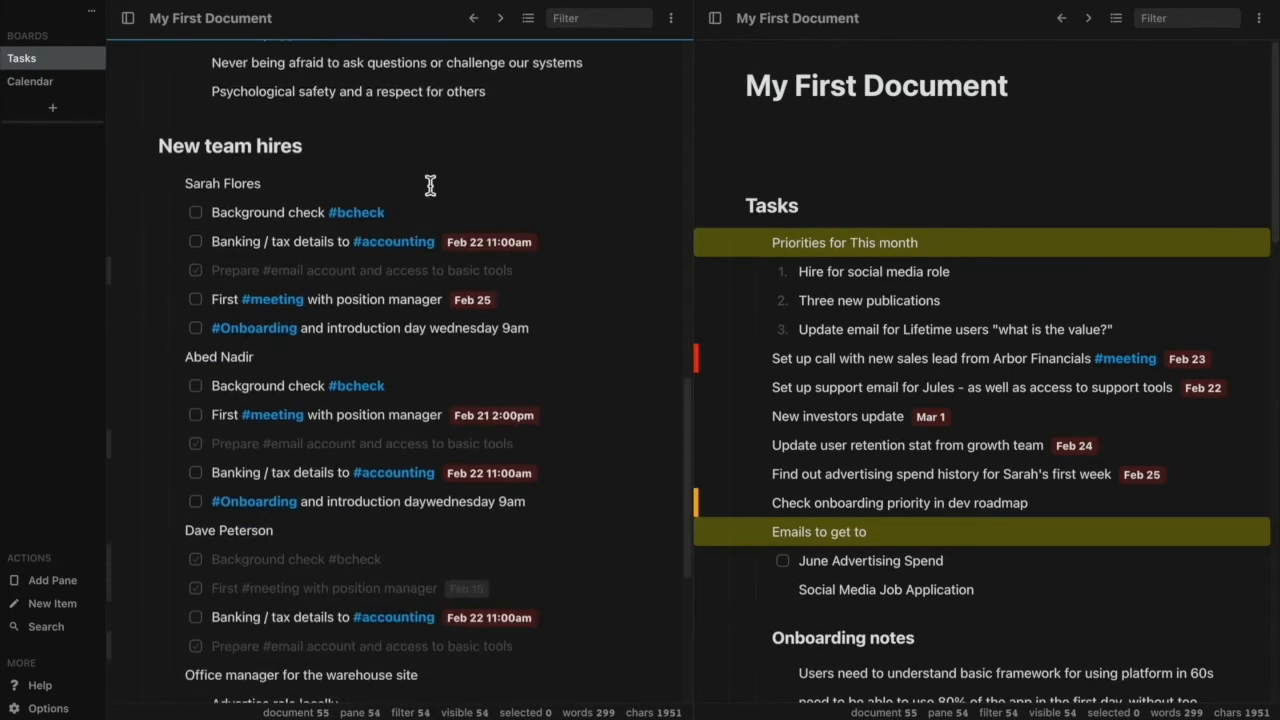
{"action": "scroll", "coordinate": [430, 185], "scroll_direction": "down", "scroll_amount": 2}
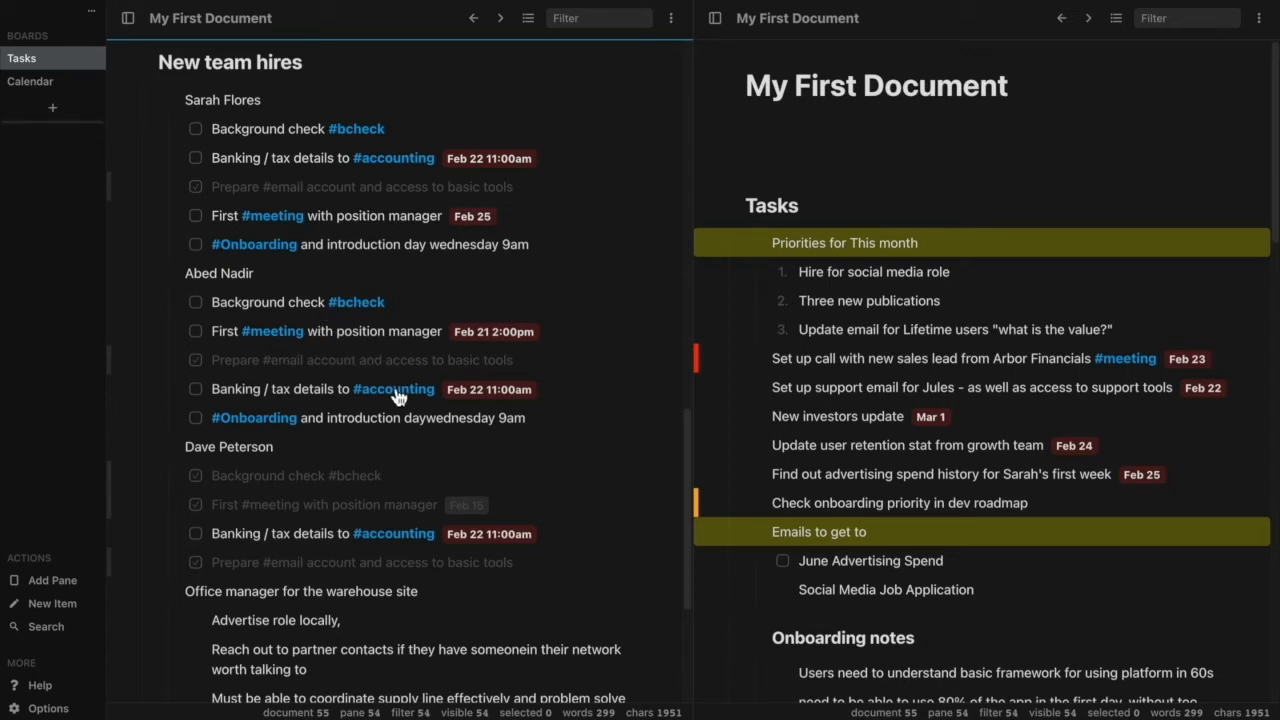
{"action": "scroll", "coordinate": [491, 487], "scroll_direction": "down", "scroll_amount": 2}
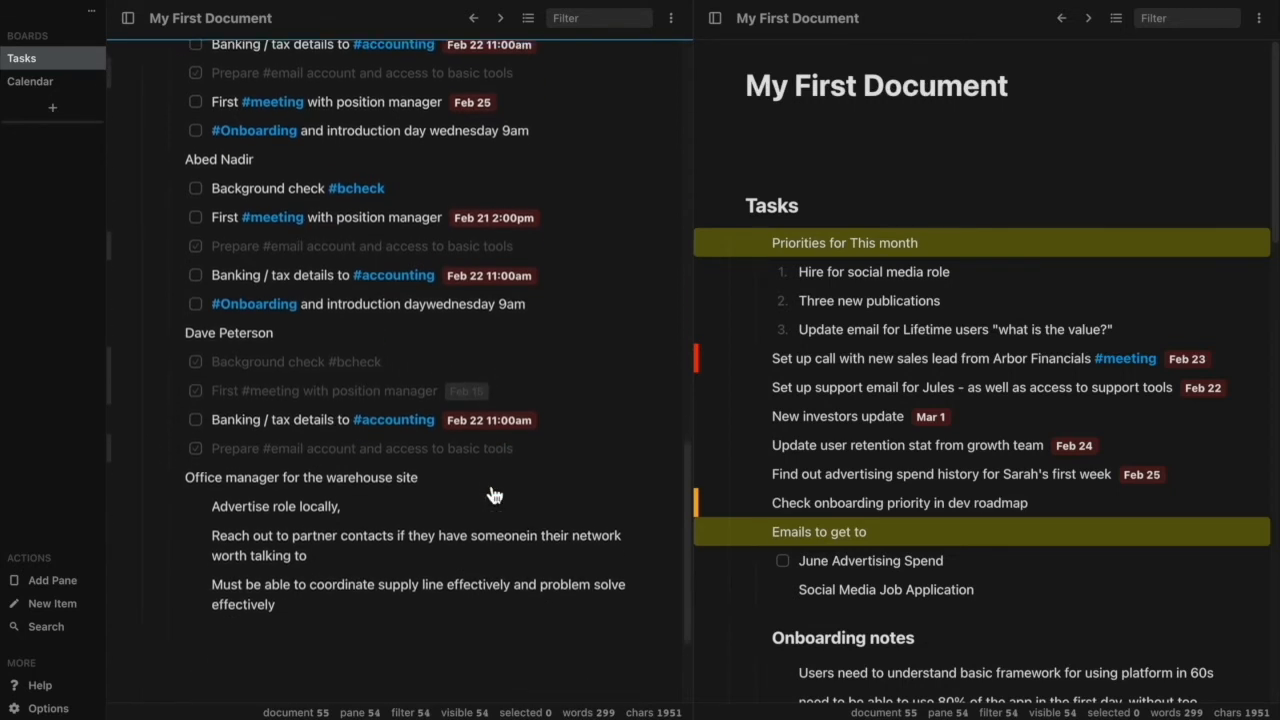
{"action": "scroll", "coordinate": [493, 494], "scroll_direction": "up", "scroll_amount": 2}
{"action": "scroll", "coordinate": [493, 494], "scroll_direction": "up", "scroll_amount": 4}
{"action": "scroll", "coordinate": [491, 482], "scroll_direction": "down", "scroll_amount": 3}
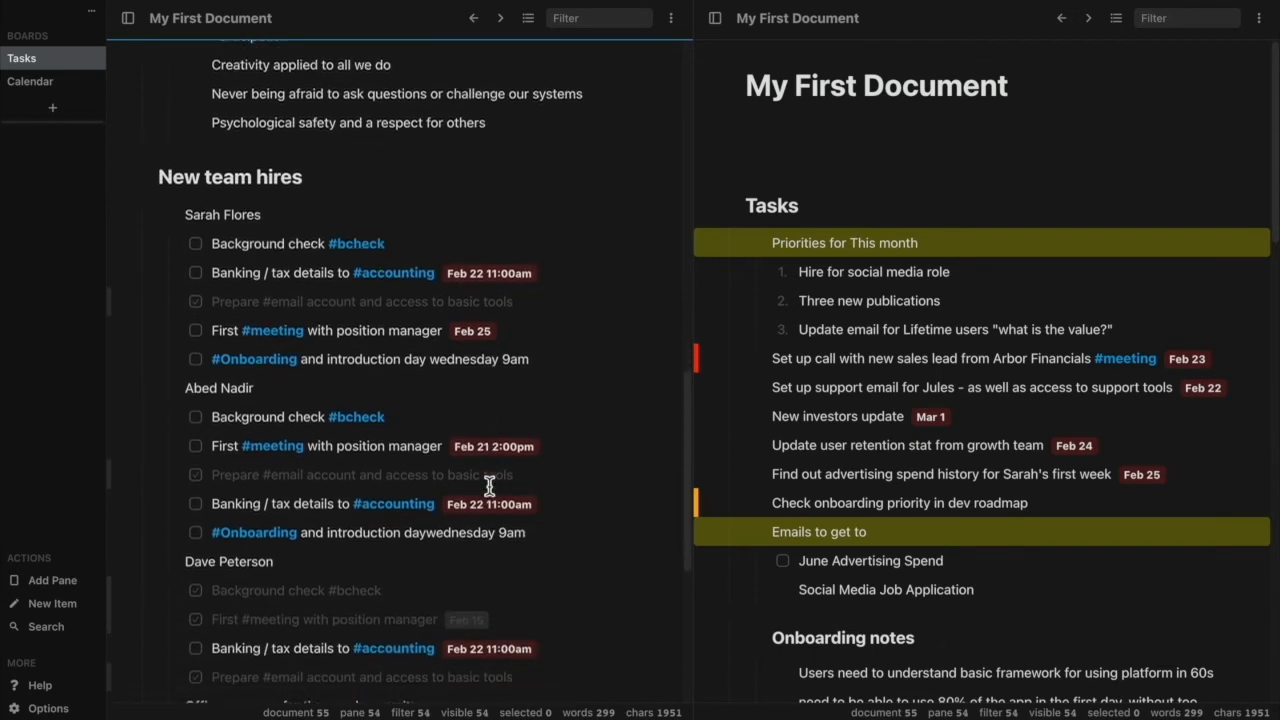
{"action": "scroll", "coordinate": [489, 487], "scroll_direction": "down", "scroll_amount": 1}
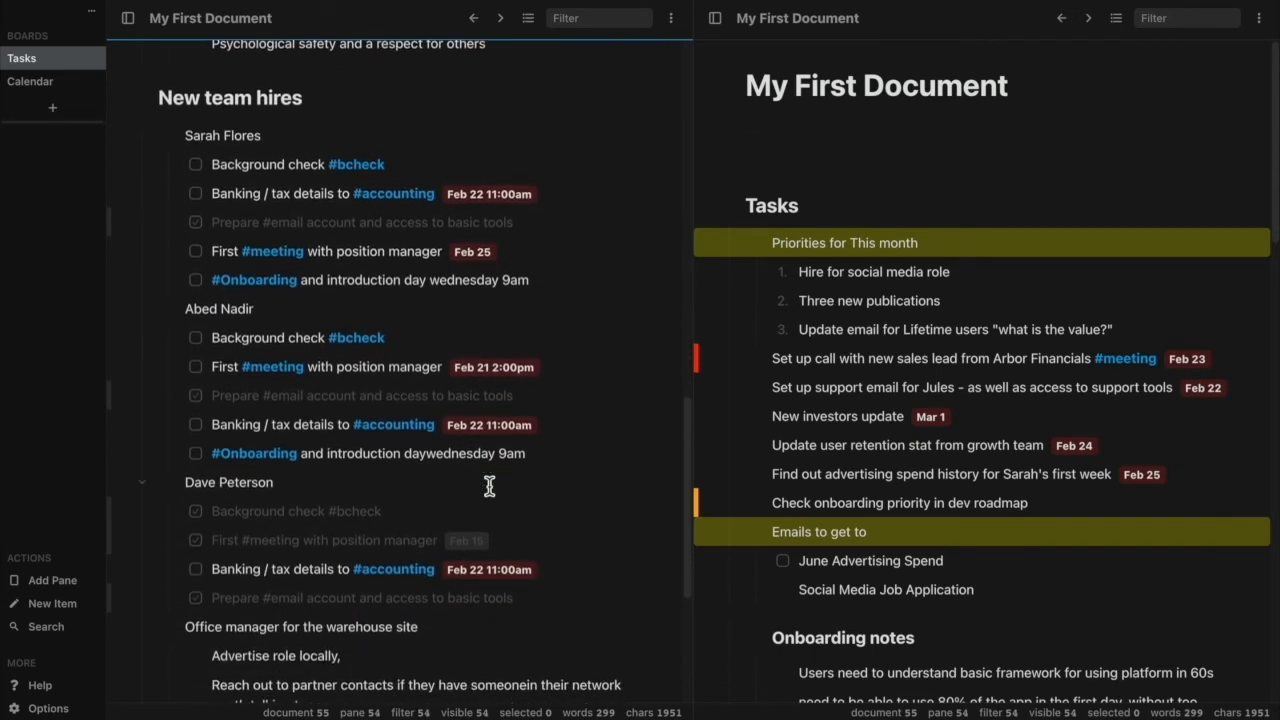
Filter the first pane by the text "onboarding".
{"action": "left_click", "coordinate": [573, 22]}
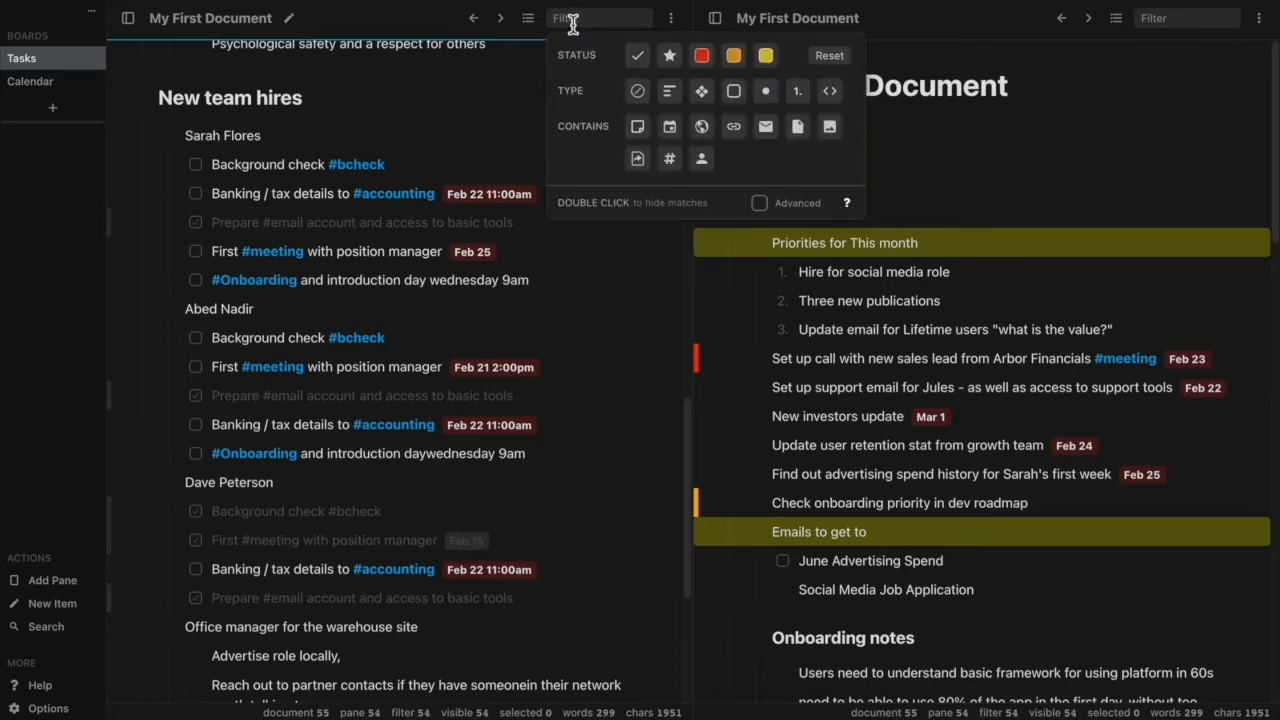
{"action": "type", "text": "onbo"}
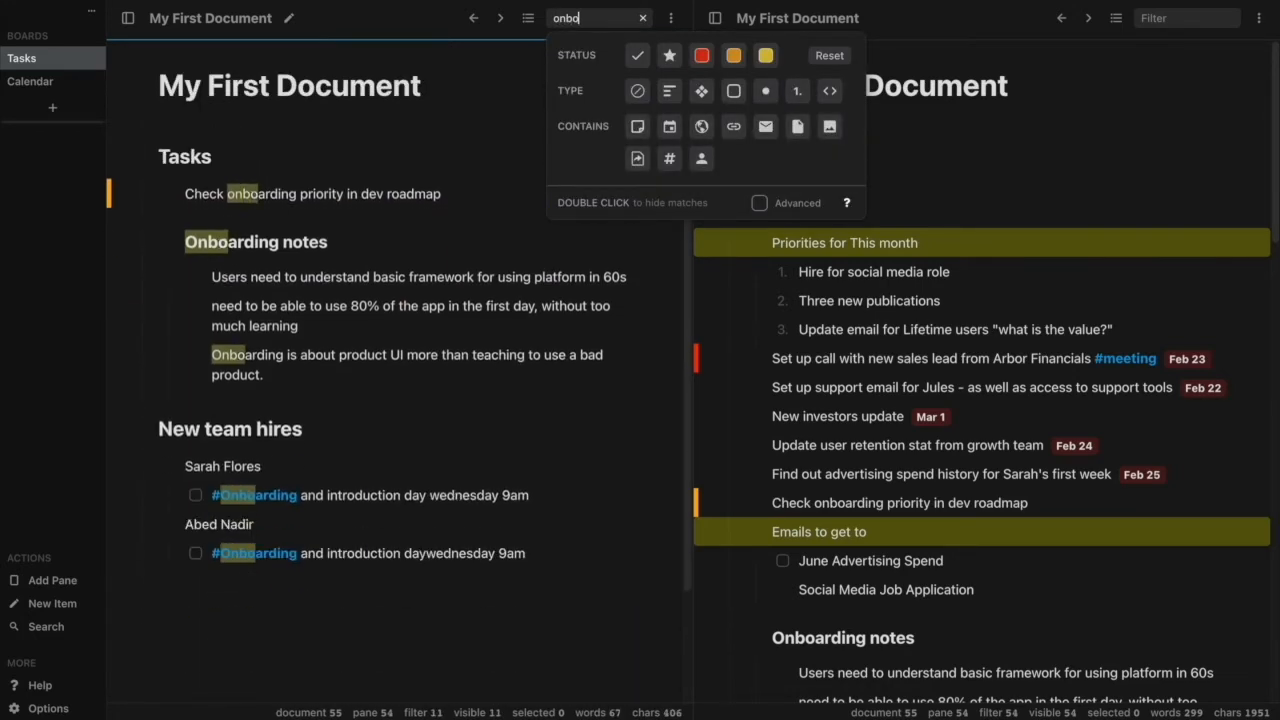
{"action": "type", "text": "ardin"}
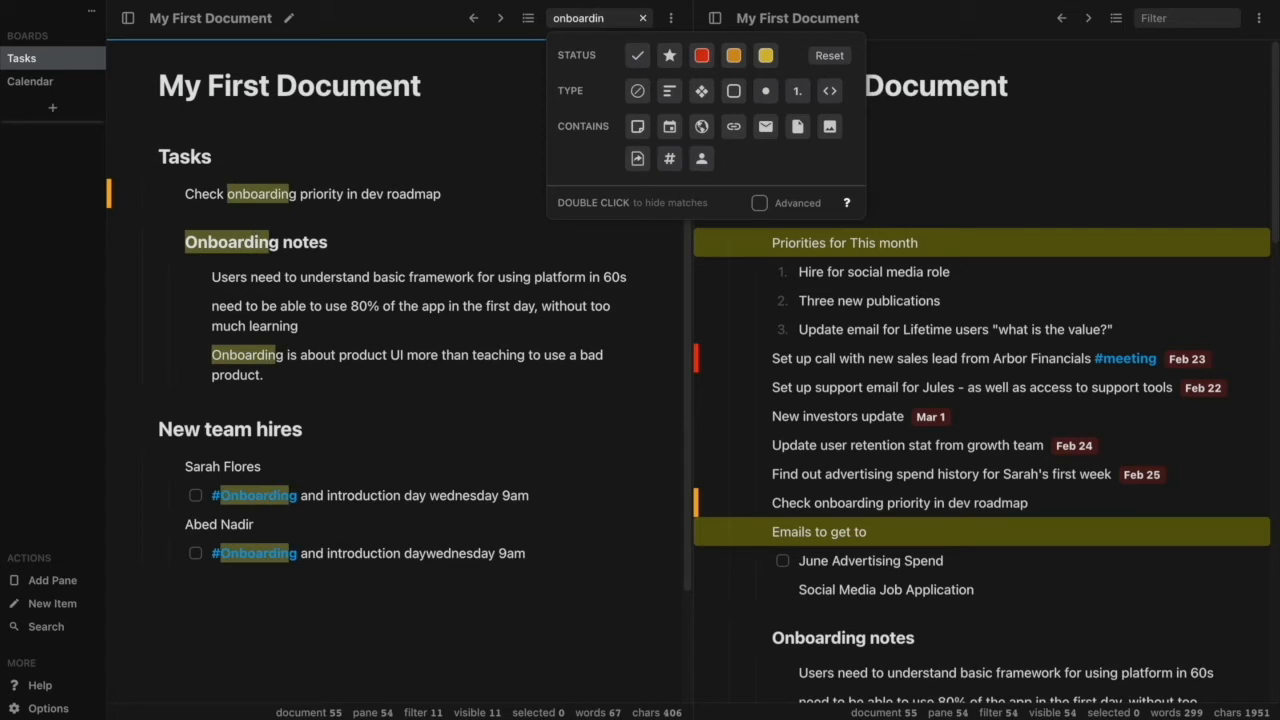
{"action": "type", "text": "g"}
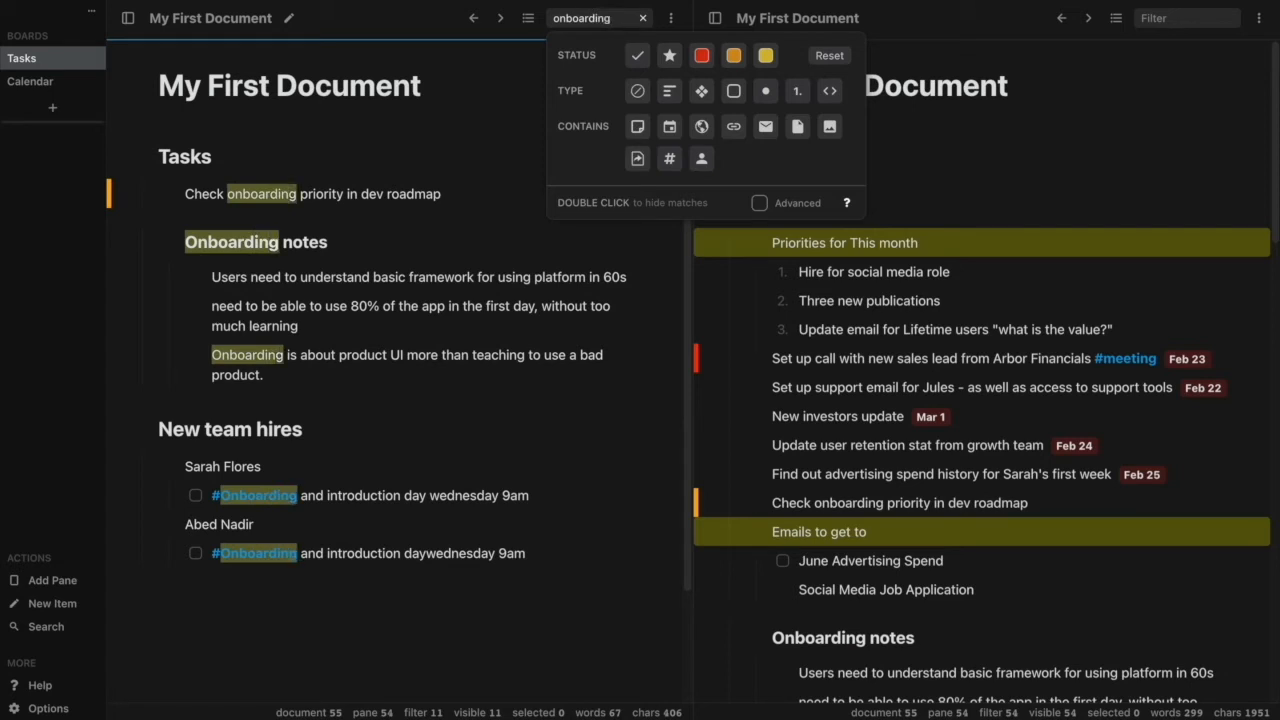
Narrow the first pane's text filter to the tag "#onboarding", and clear it after viewing the matches.
{"action": "left_click", "coordinate": [553, 18]}
{"action": "type", "text": "#"}
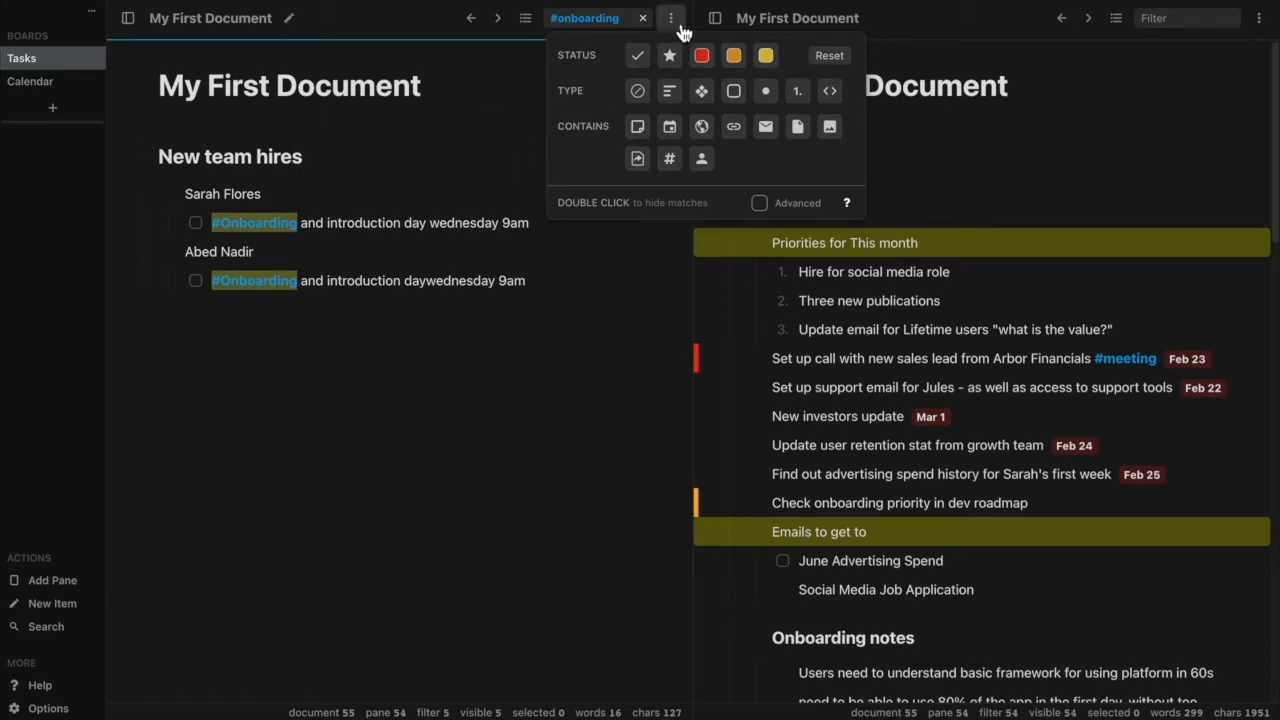
{"action": "left_click", "coordinate": [643, 19]}
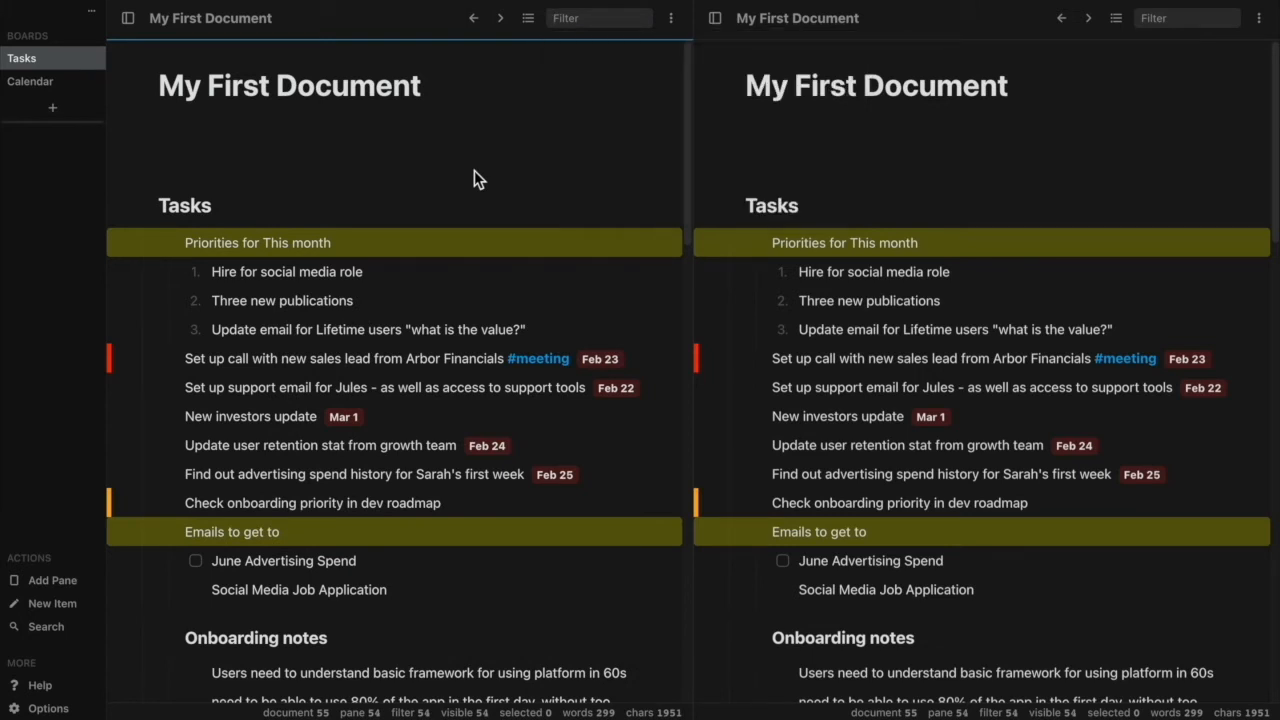
Switch the first pane's filter options to Advanced, consult the filtering hints and close them.
{"action": "left_click", "coordinate": [596, 22]}
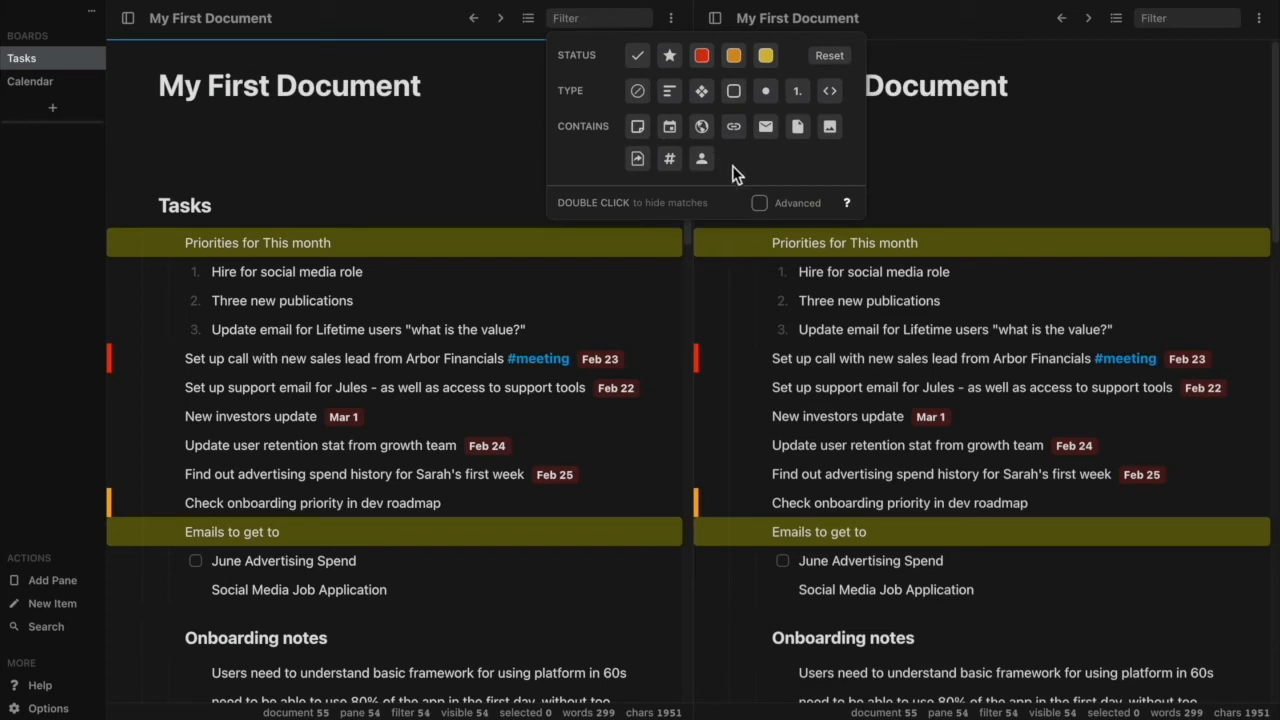
{"action": "left_click", "coordinate": [760, 204]}
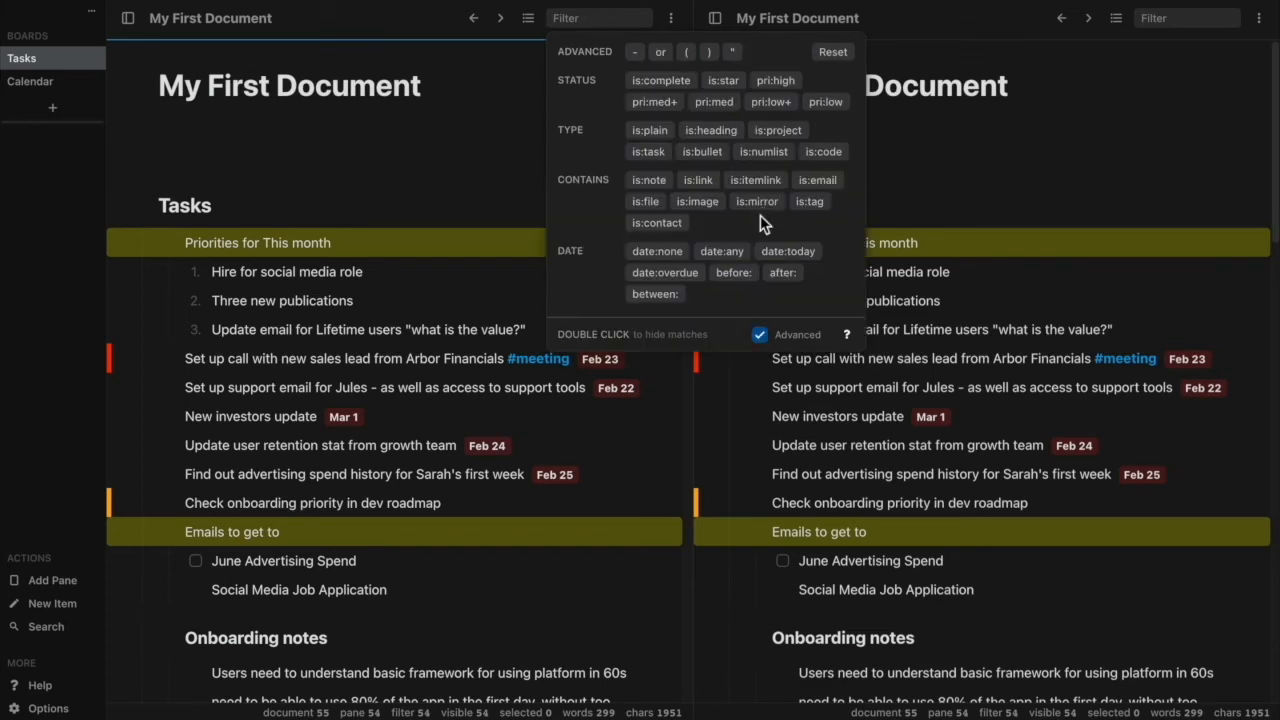
{"action": "left_click", "coordinate": [846, 338]}
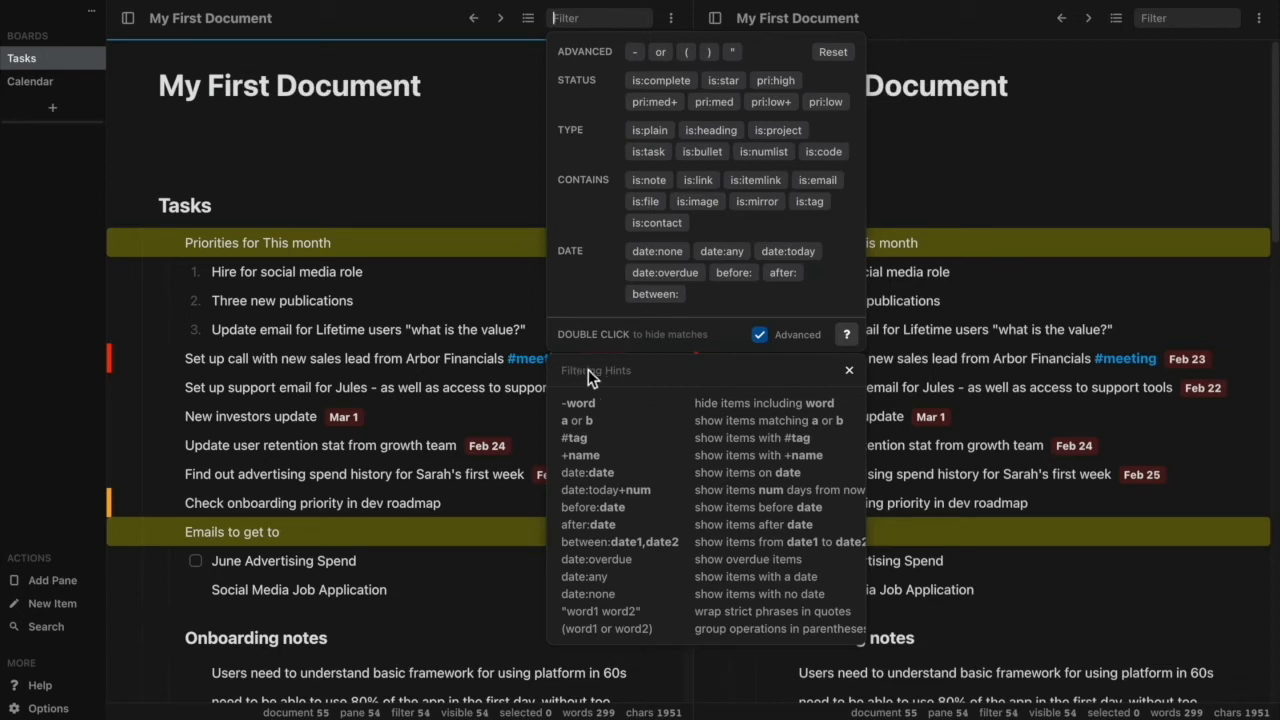
{"action": "left_click", "coordinate": [847, 341]}
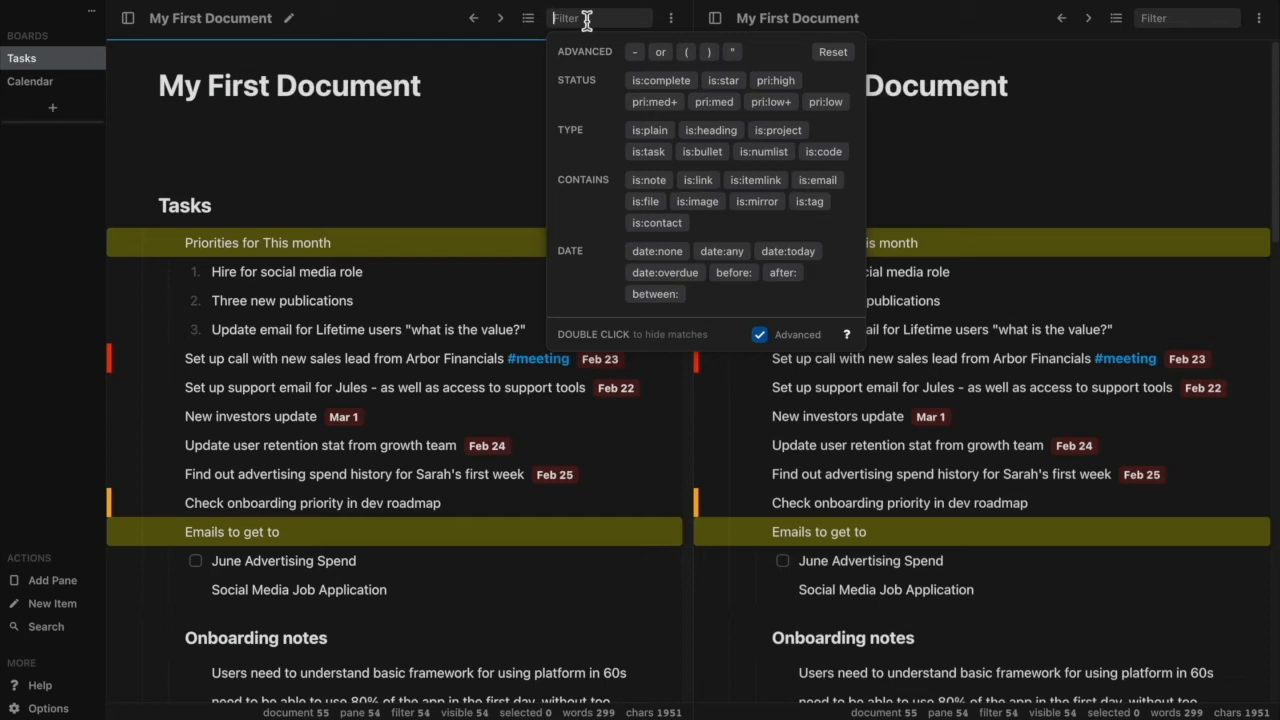
Filter the first pane with the query "is:task (#meeting or #onboarding)" and close the filter options.
{"action": "type", "text": "is:"}
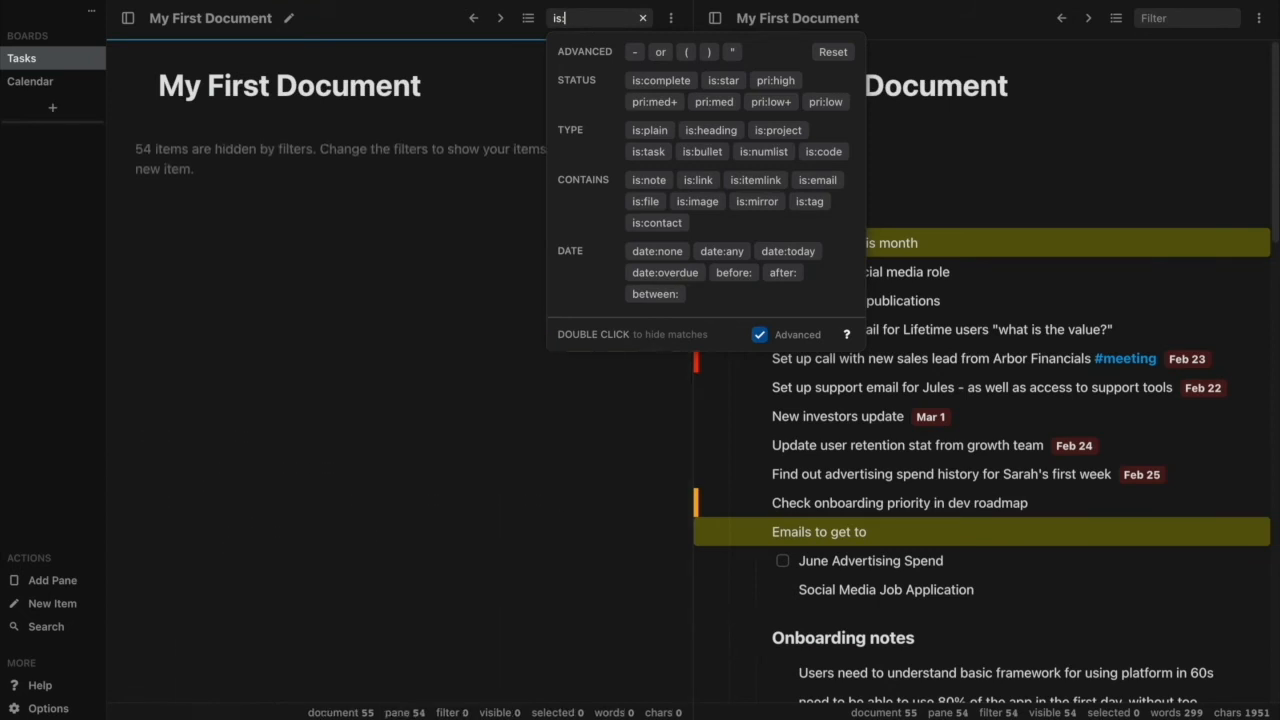
{"action": "type", "text": "task"}
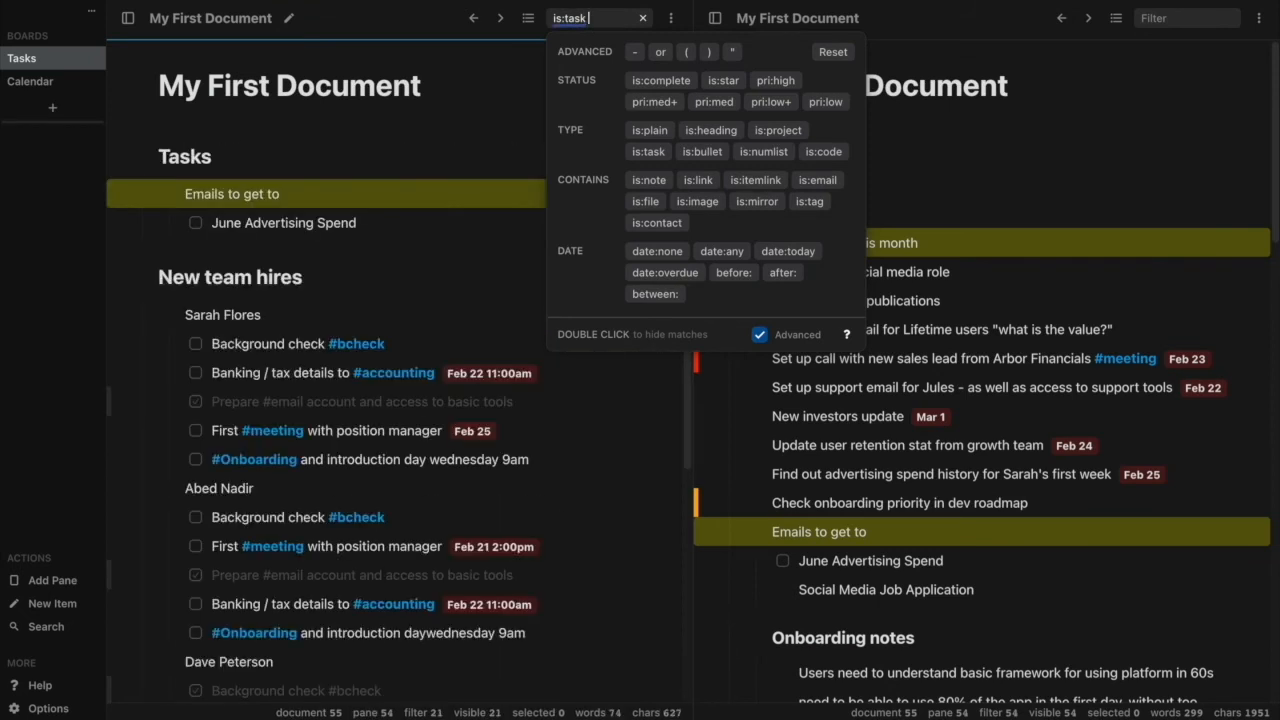
{"action": "type", "text": " (#meeting"}
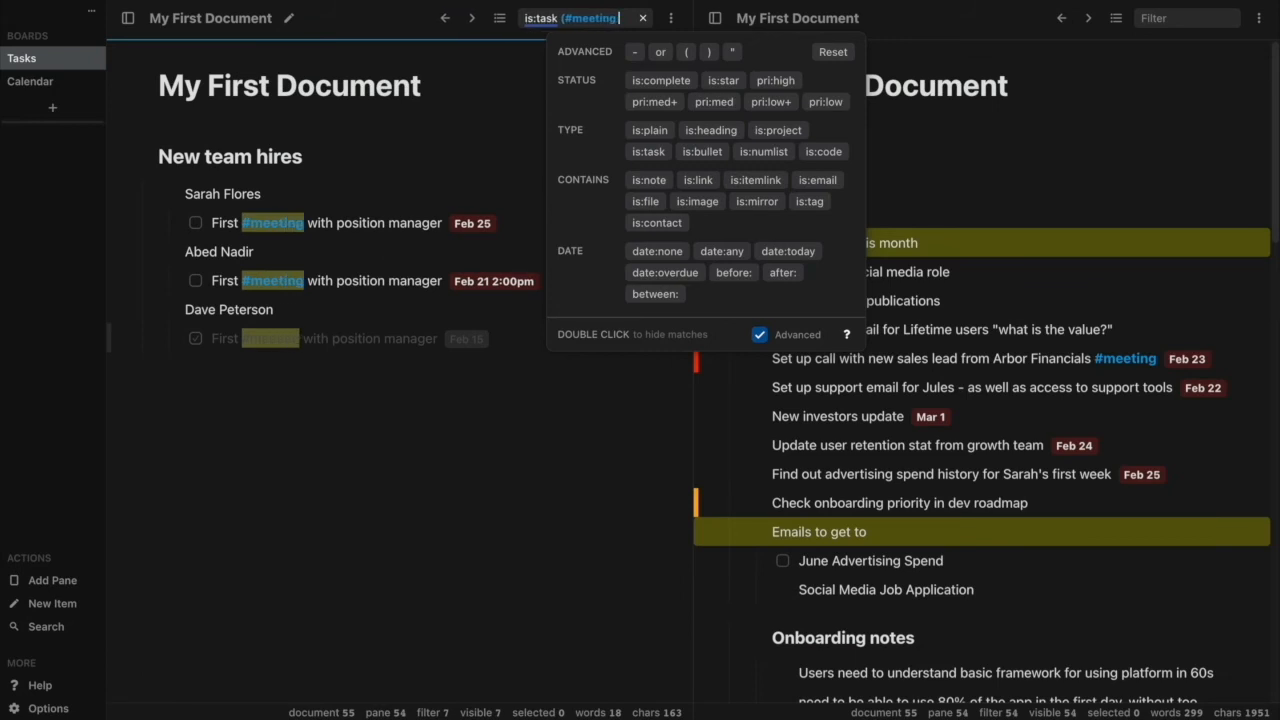
{"action": "type", "text": " or #o"}
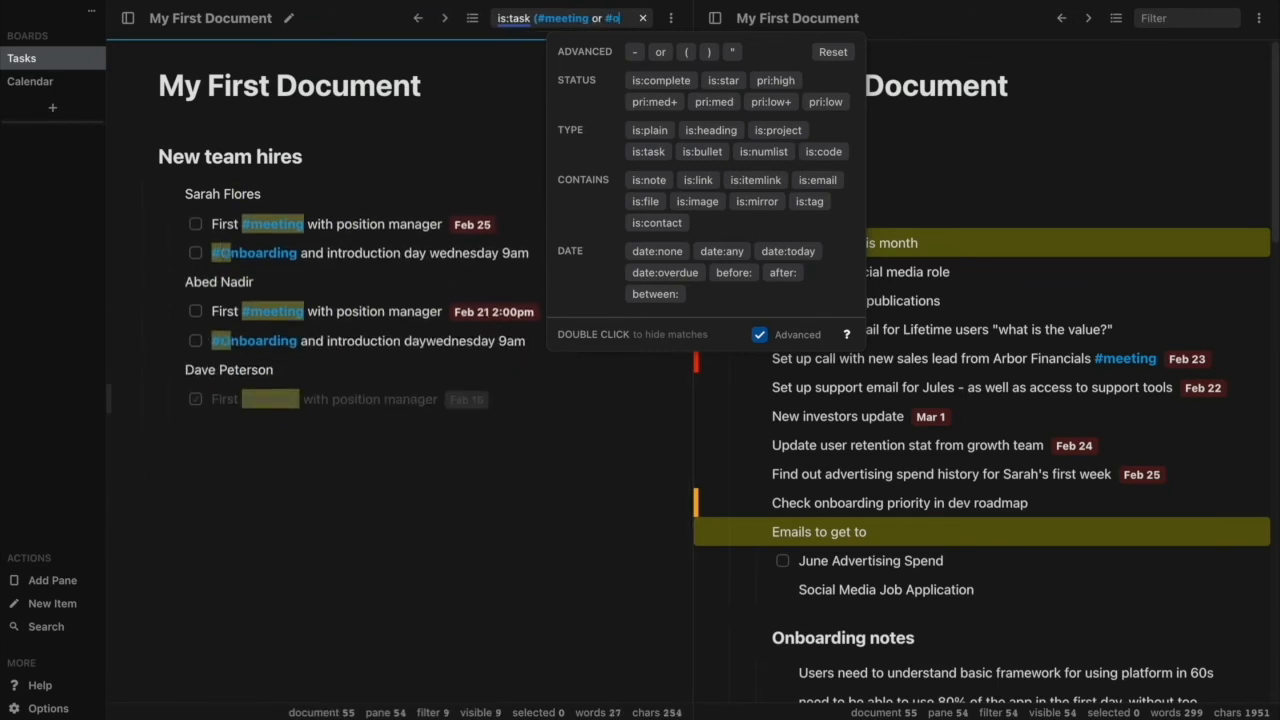
{"action": "type", "text": "nboarding)"}
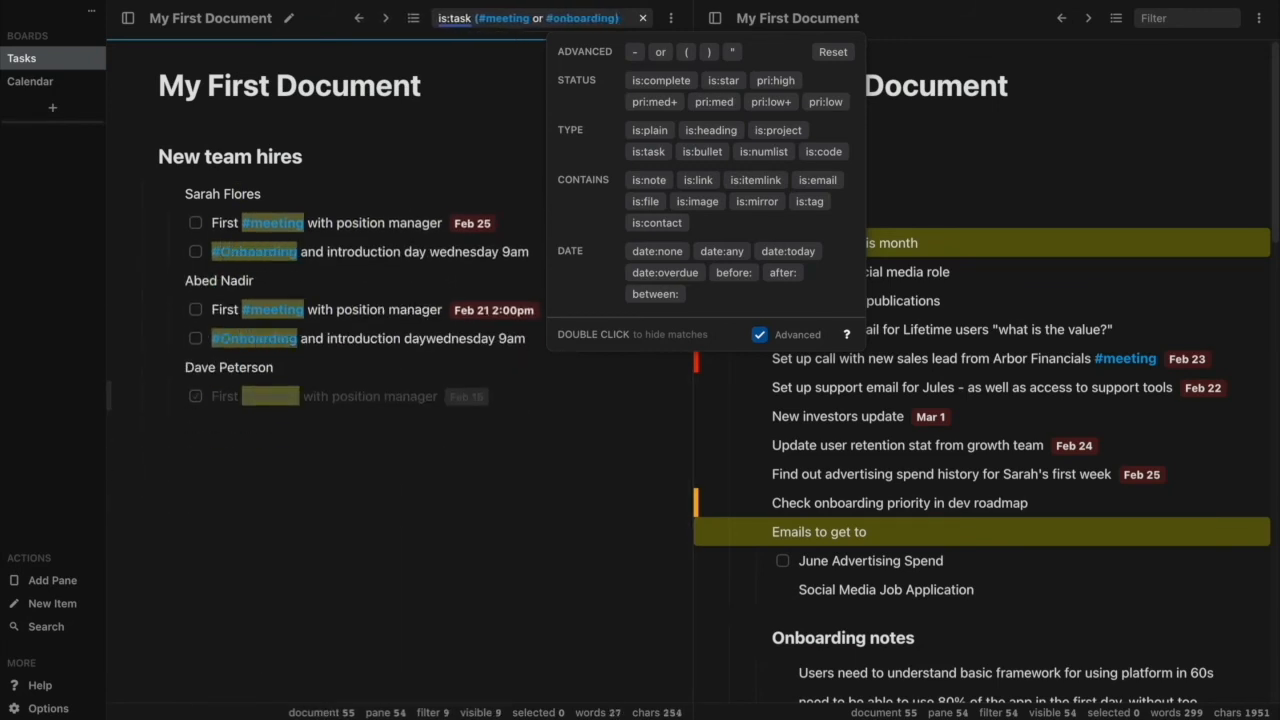
{"action": "left_click", "coordinate": [392, 163]}
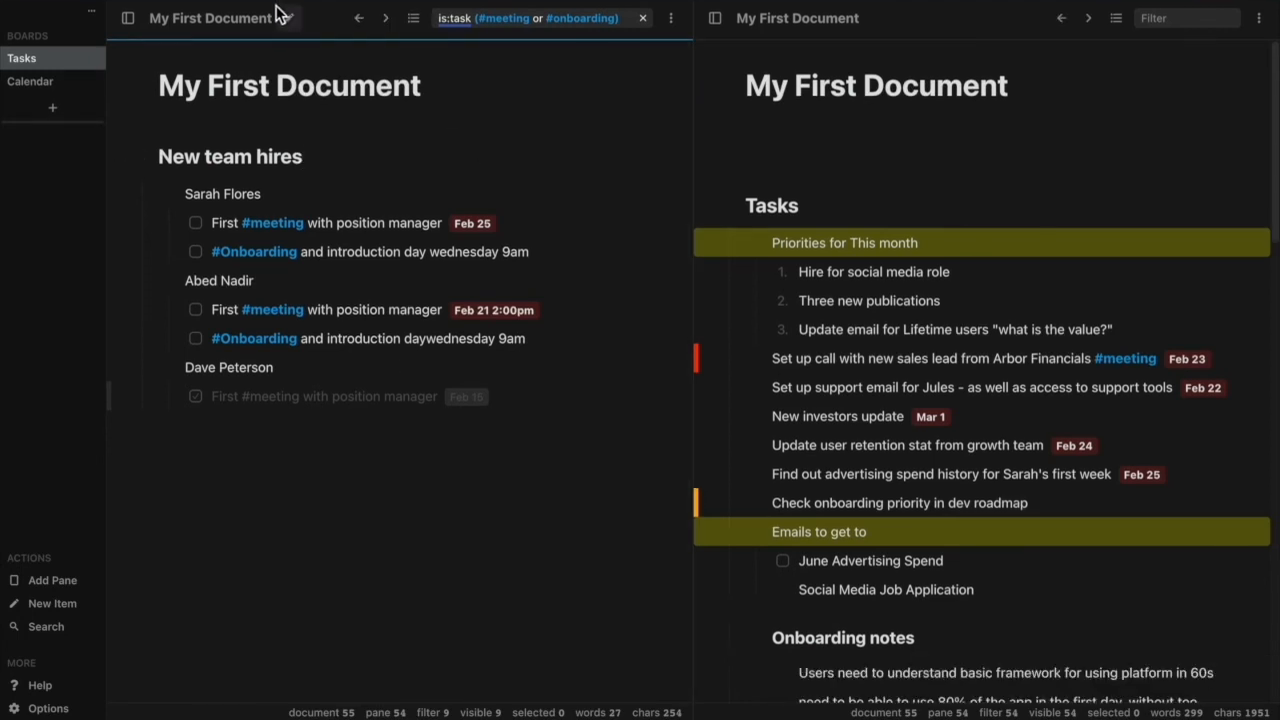
Move the filtered pane to the other side of the unfiltered one and narrow the unfiltered pane.
{"action": "left_click_drag", "start_coordinate": [330, 25], "coordinate": [790, 36]}
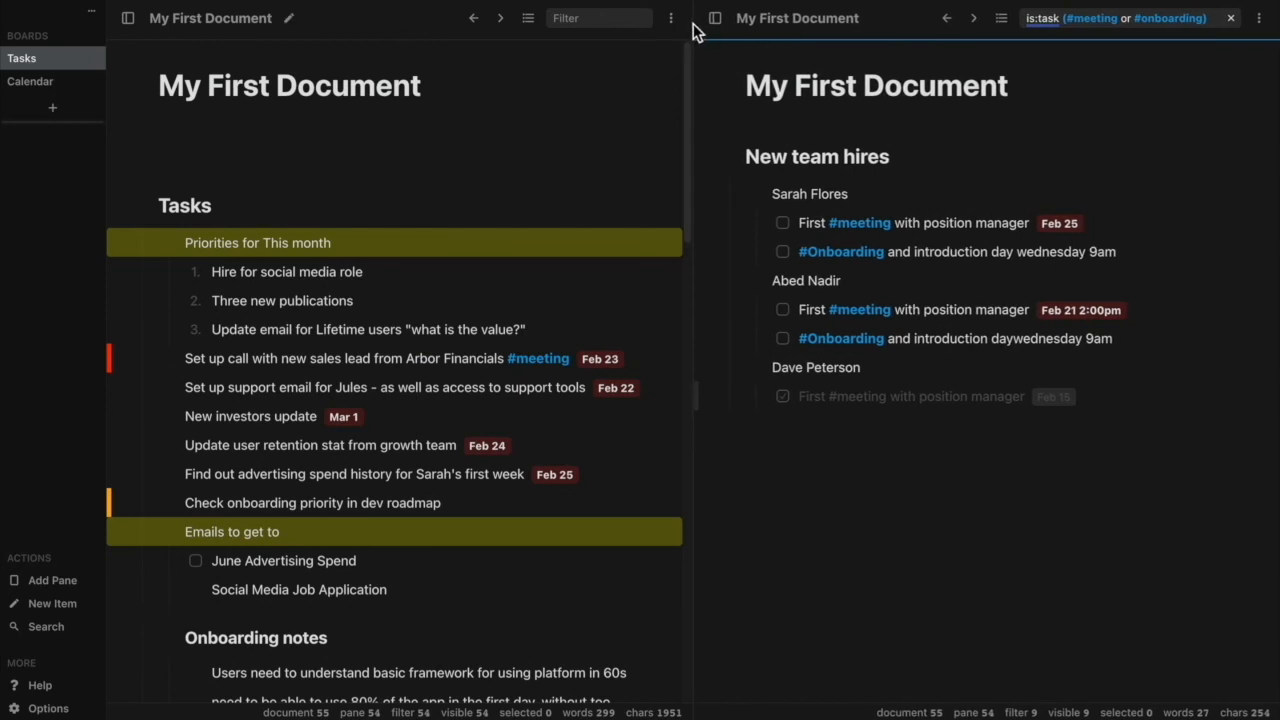
{"action": "left_click_drag", "start_coordinate": [695, 28], "coordinate": [568, 50]}
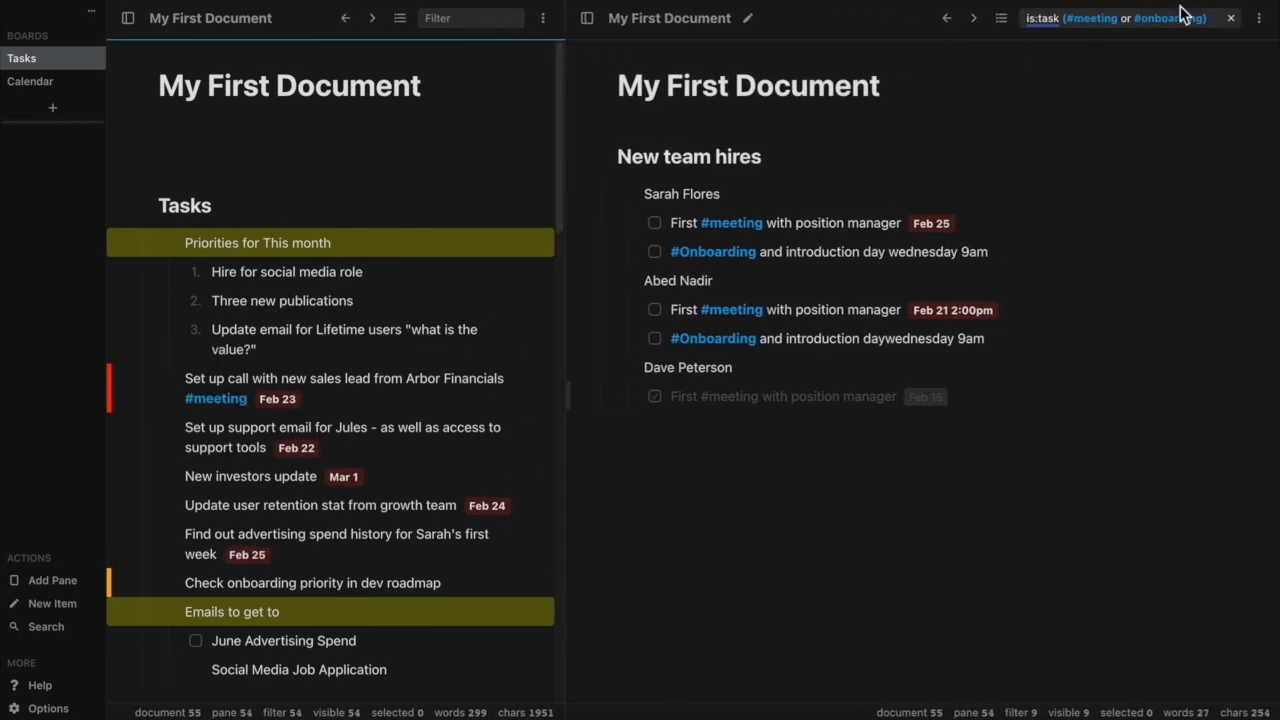
Add an Outline pane with no grouping and set the first pane's filter to hide completed items.
{"action": "left_click", "coordinate": [66, 589]}
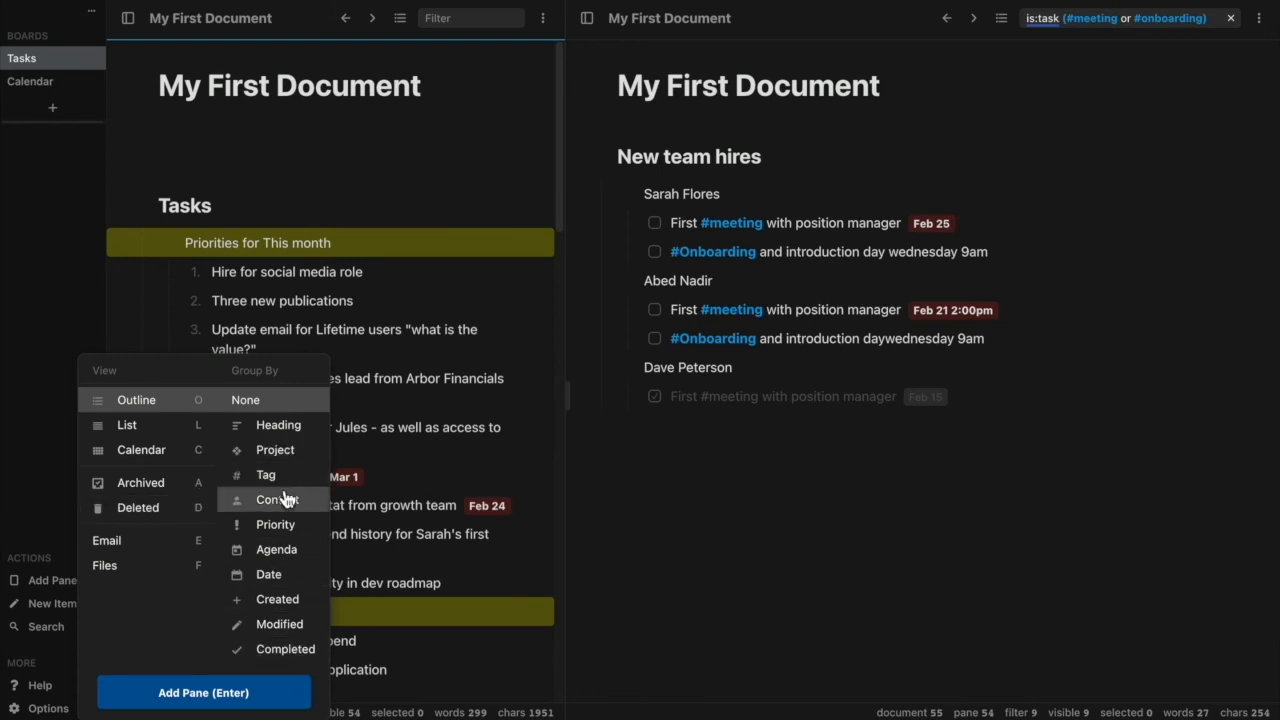
{"action": "left_click", "coordinate": [203, 692]}
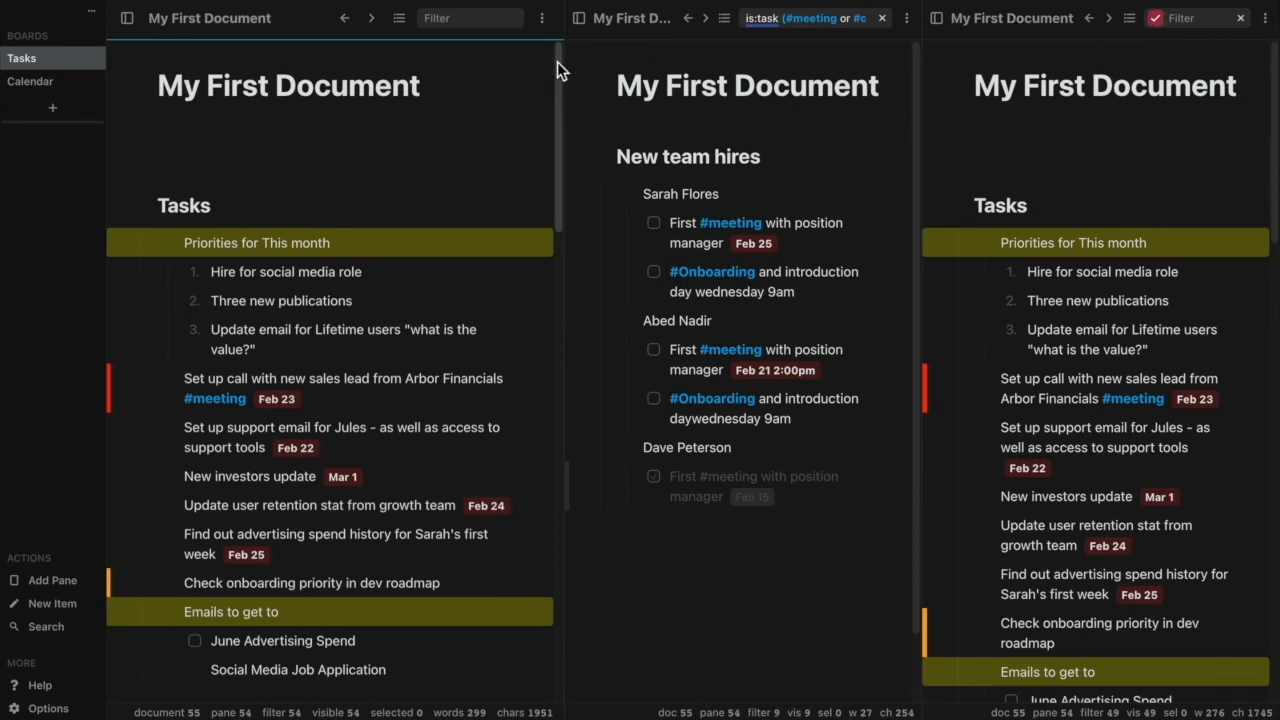
{"action": "left_click", "coordinate": [476, 22]}
{"action": "left_click", "coordinate": [508, 55]}
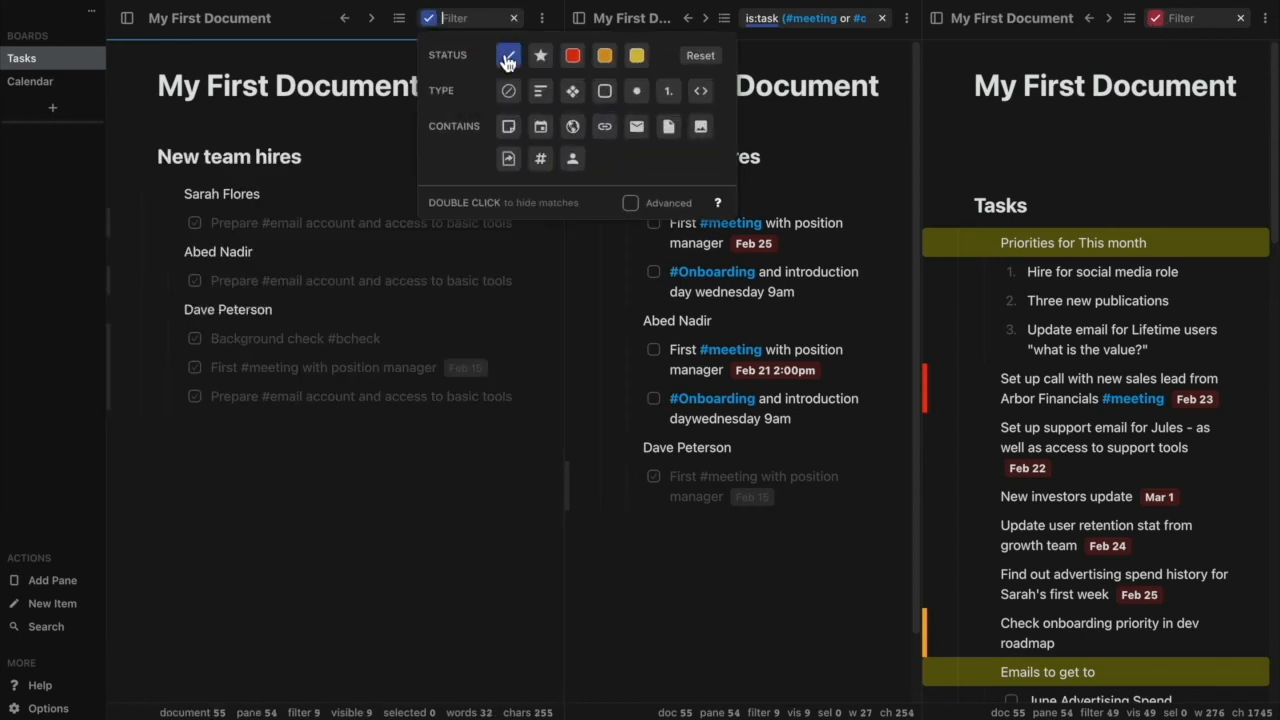
{"action": "left_click", "coordinate": [617, 145]}
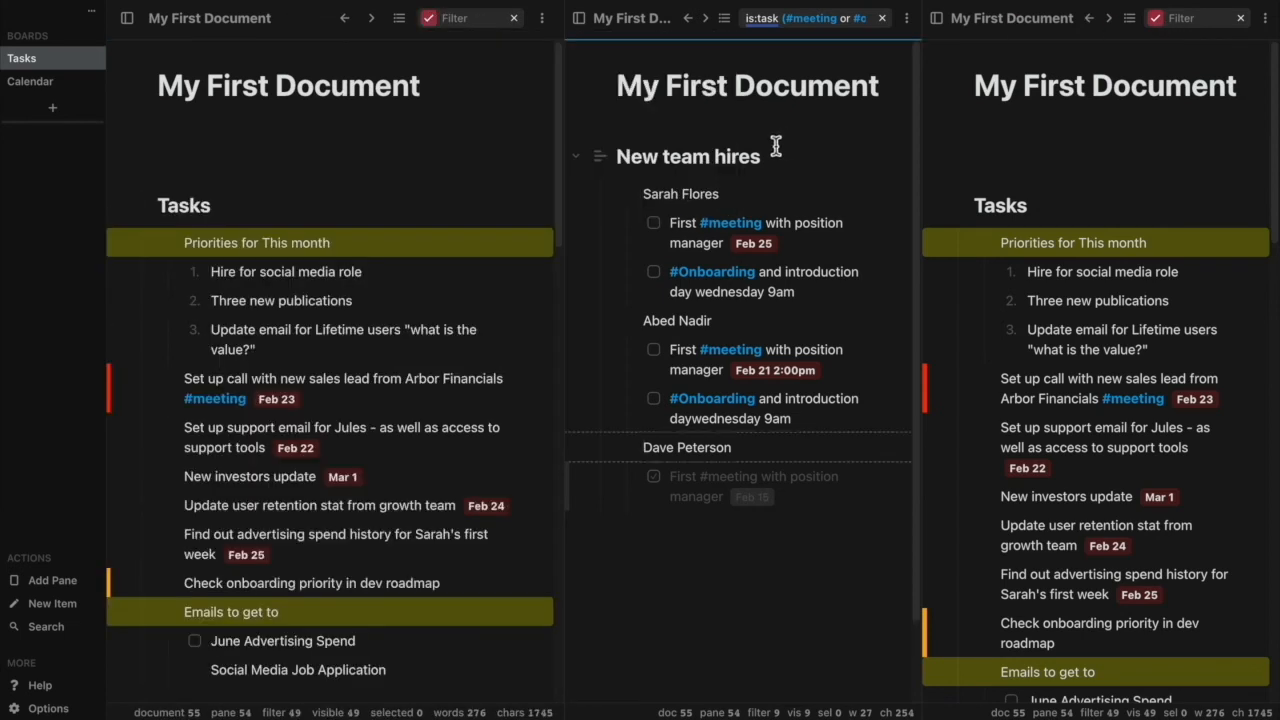
Add the yellow priority status filter to the third pane and close its filter options.
{"action": "left_click", "coordinate": [1194, 22]}
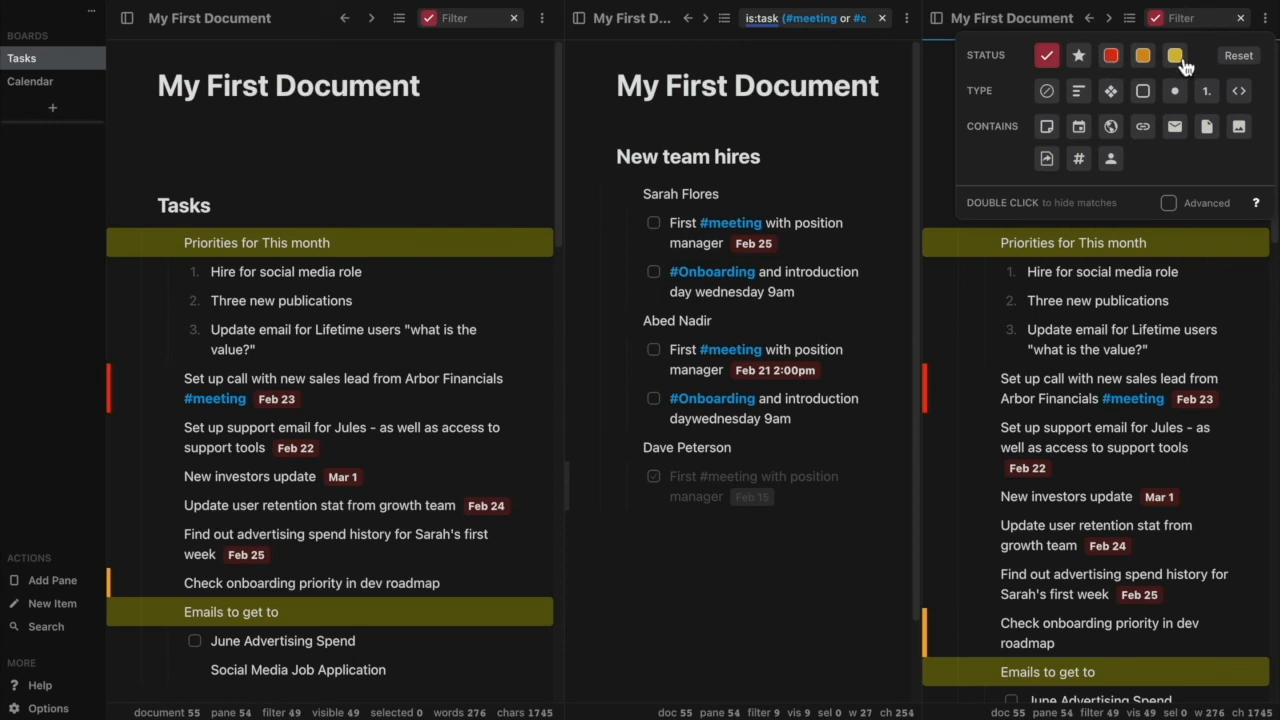
{"action": "left_click", "coordinate": [1176, 57]}
{"action": "left_click", "coordinate": [1100, 322]}
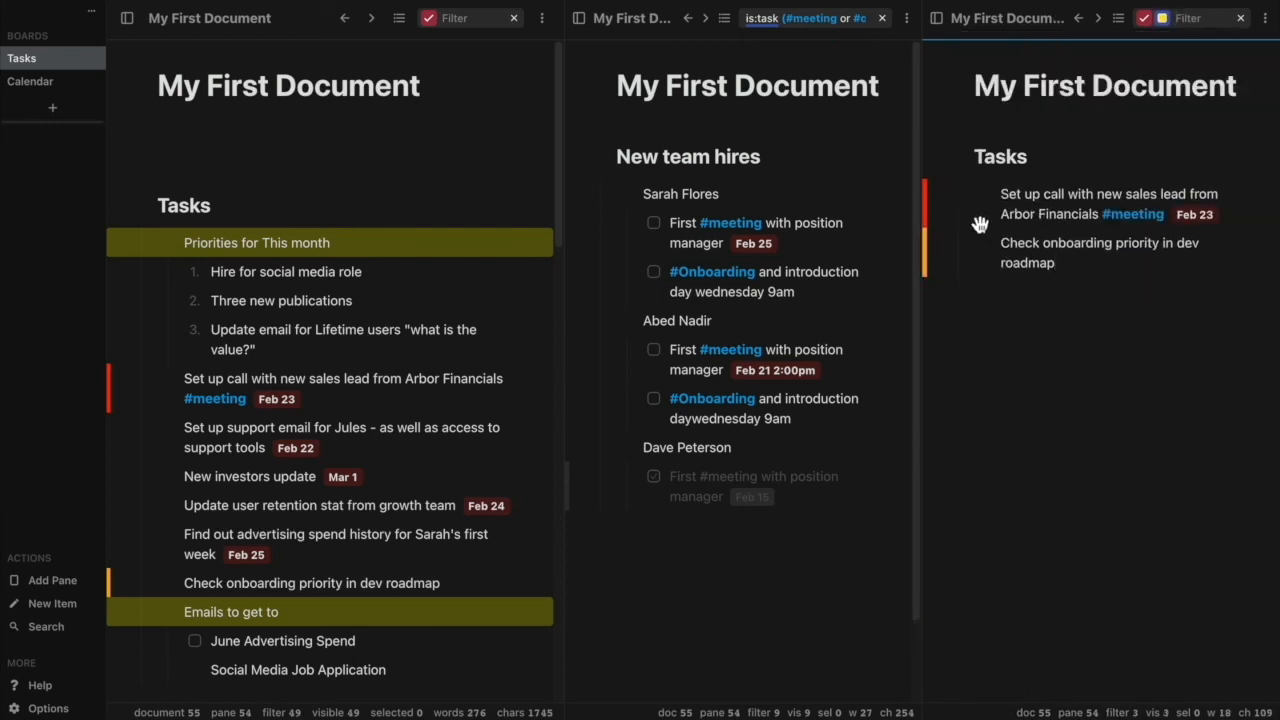
Resize the three panes, widening the first and narrowing the second, and bring the third pane into view.
{"action": "left_click", "coordinate": [922, 22]}
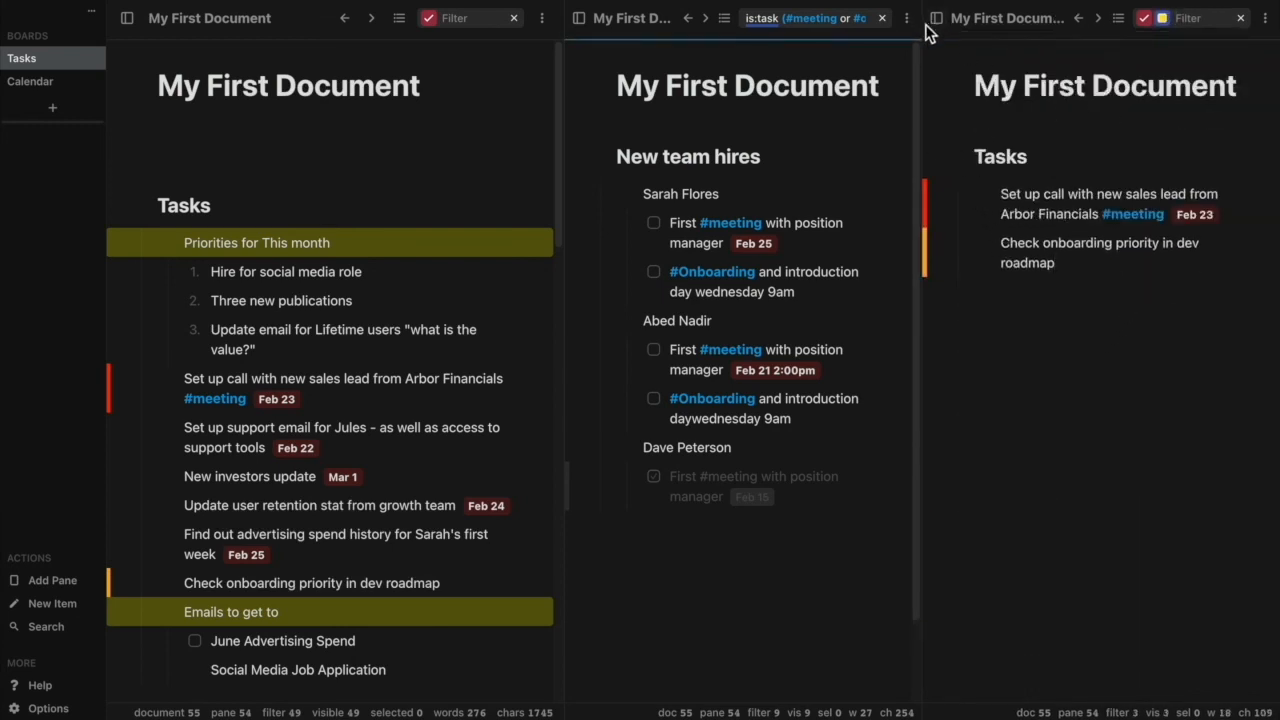
{"action": "left_click_drag", "start_coordinate": [910, 34], "coordinate": [962, 34]}
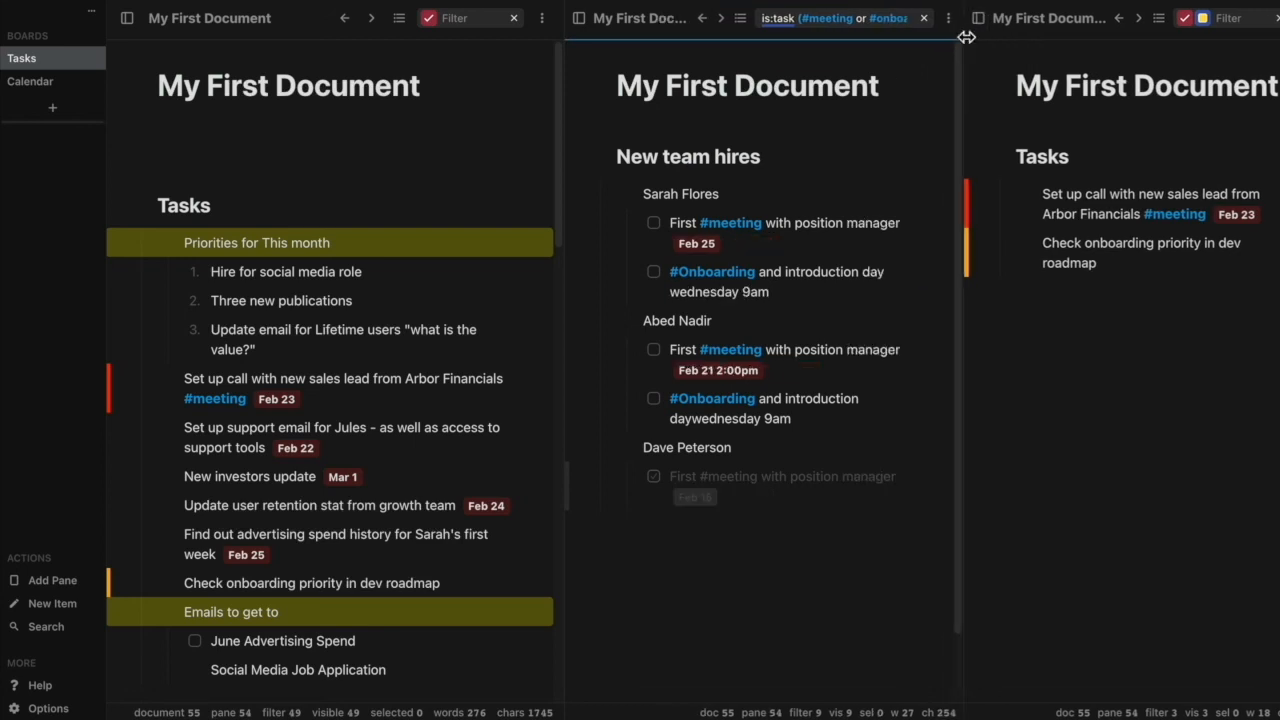
{"action": "left_click_drag", "start_coordinate": [568, 28], "coordinate": [682, 40]}
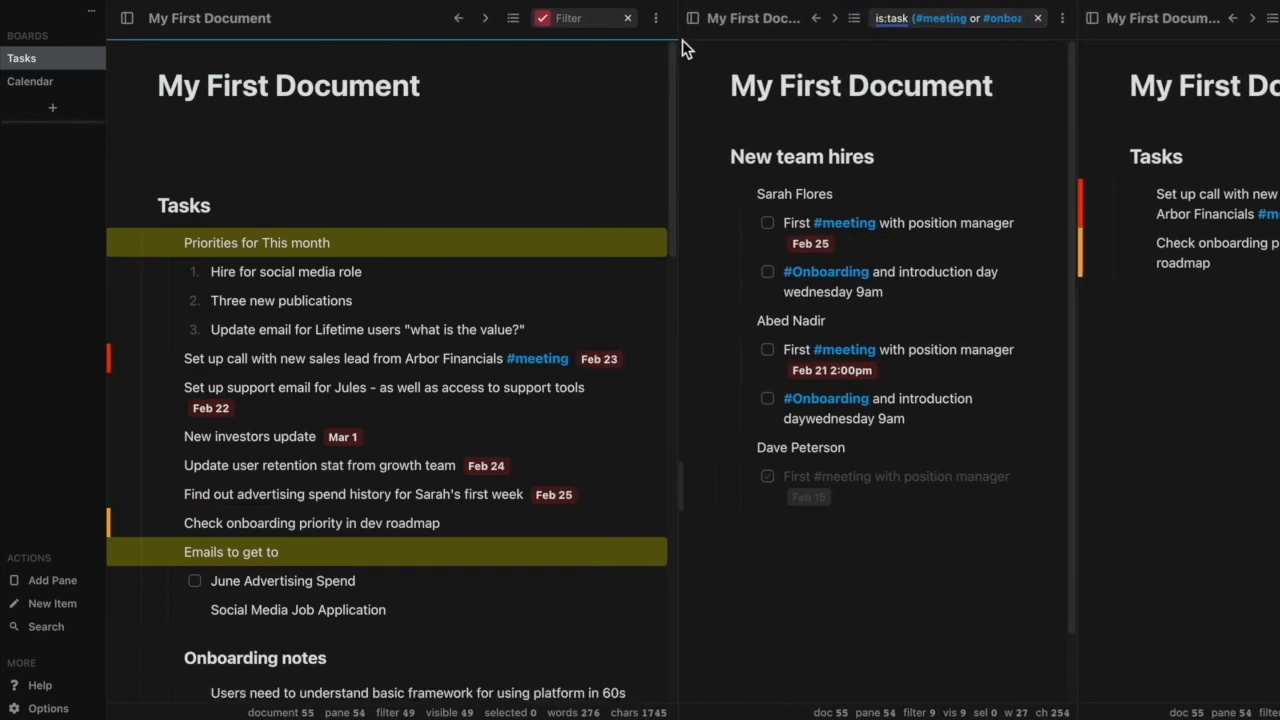
{"action": "left_click", "coordinate": [1079, 37]}
{"action": "left_click_drag", "start_coordinate": [1079, 37], "coordinate": [1032, 37]}
{"action": "scroll", "coordinate": [997, 229], "scroll_direction": "right", "scroll_amount": 3}
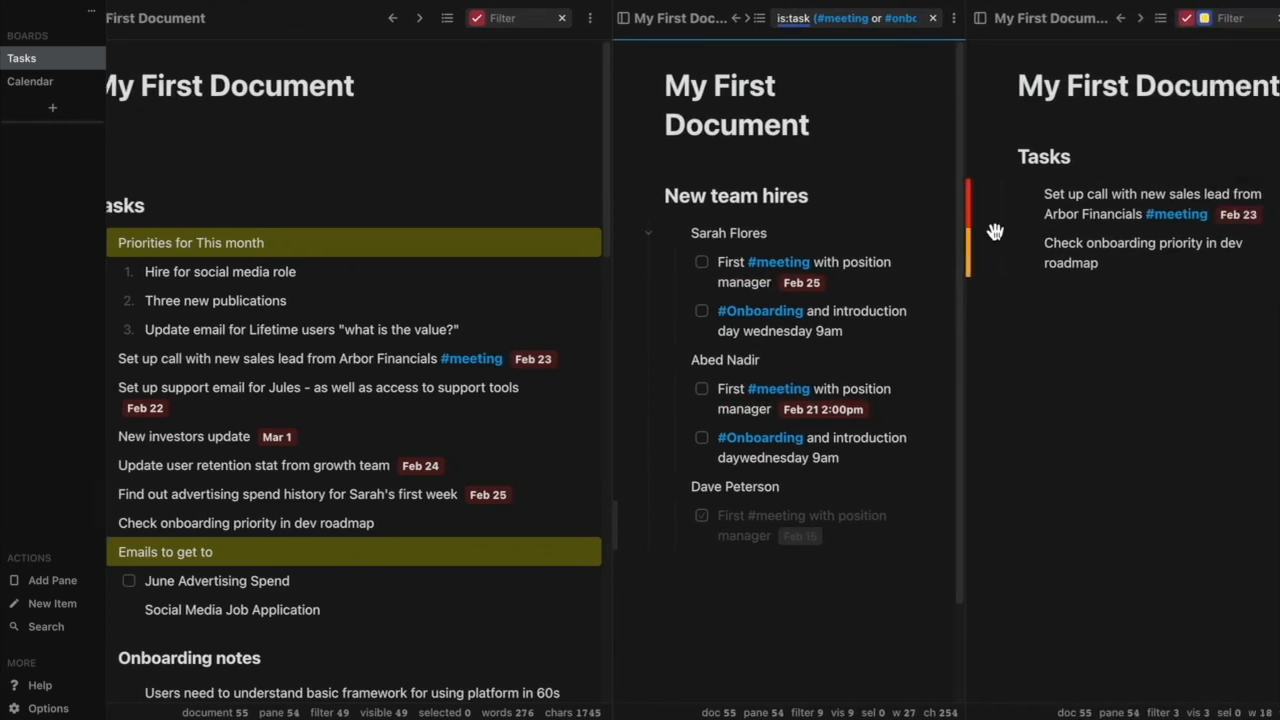